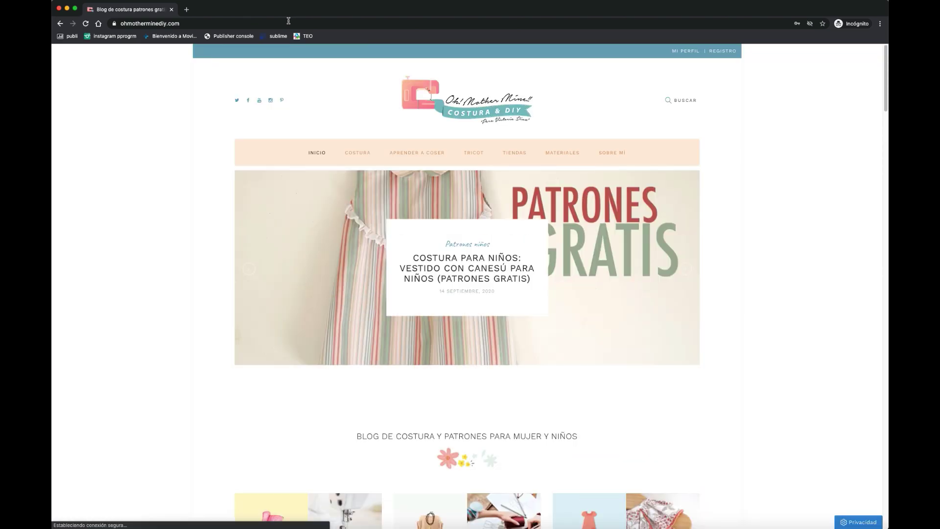
- Scroll the homepage down to the latest post, the free children's yoke dress pattern
scroll(194, 196, "down", 5)
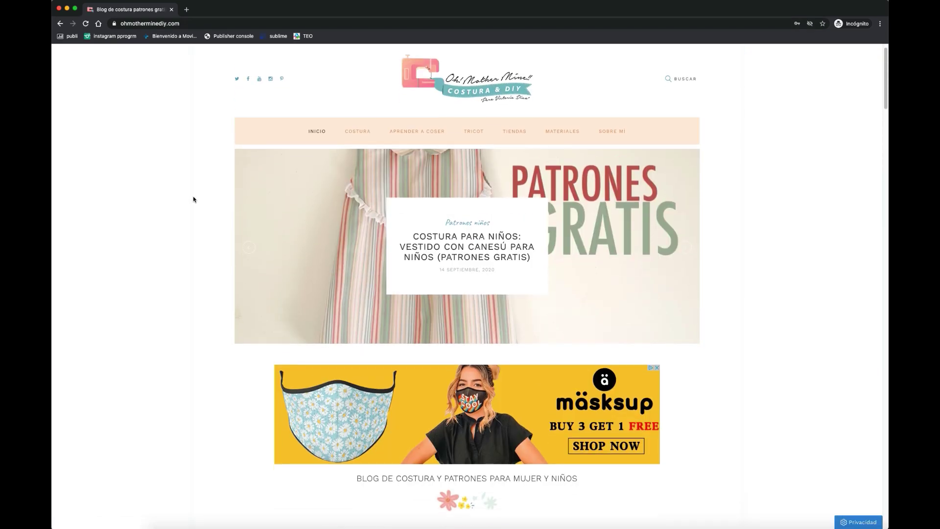
scroll(193, 197, "down", 8)
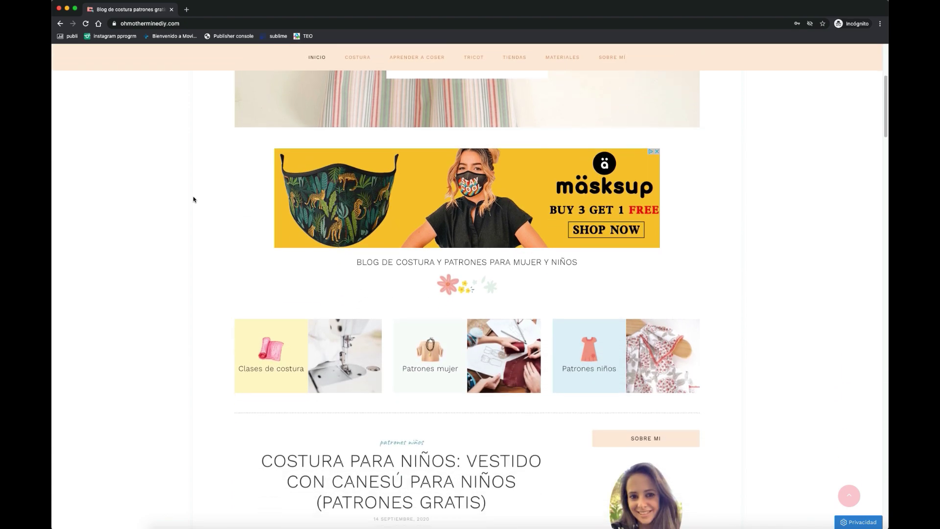
scroll(193, 199, "down", 5)
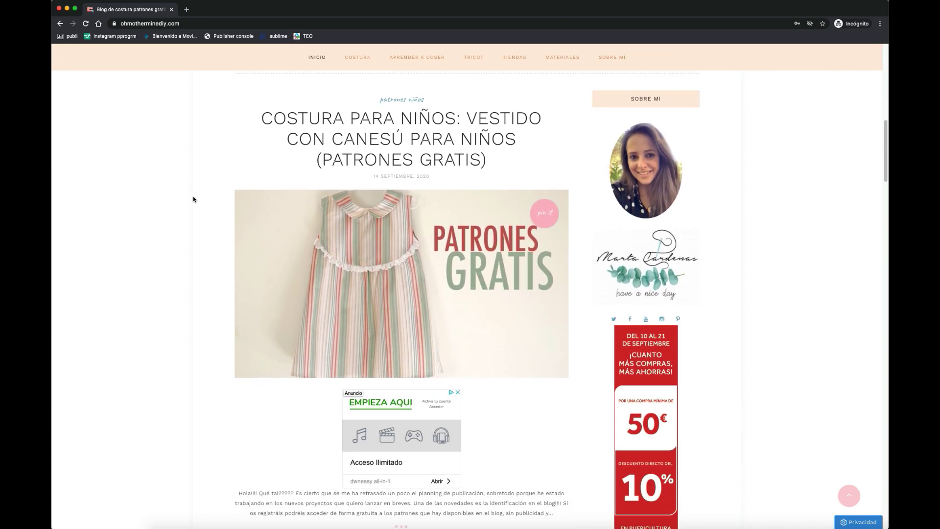
scroll(193, 199, "up", 4)
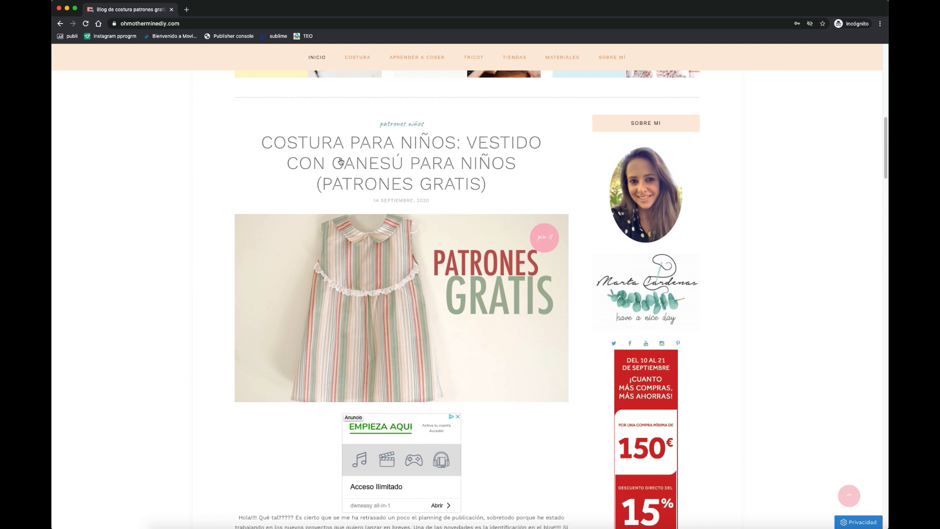
- Open the yoke dress post, scroll to the login-required note, and follow REGISTRARTE GRATIS
left_click(341, 163)
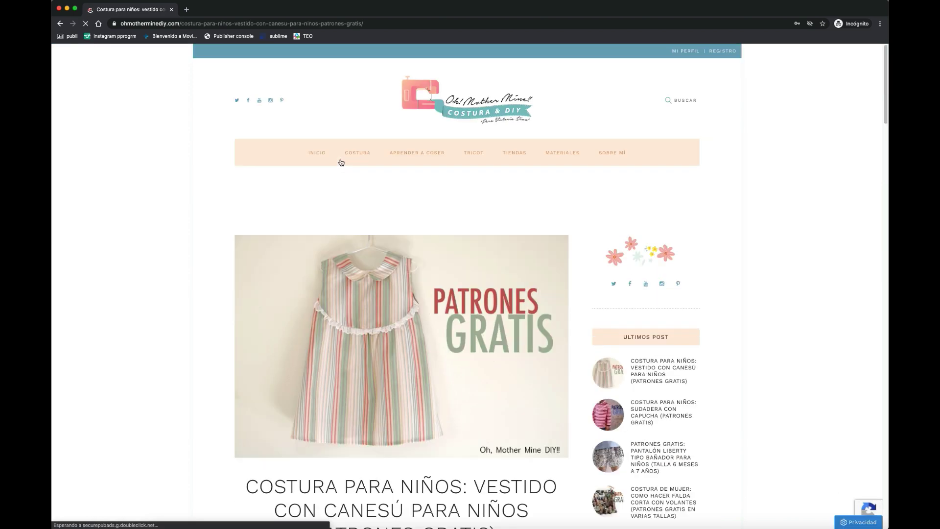
scroll(341, 162, "down", 3)
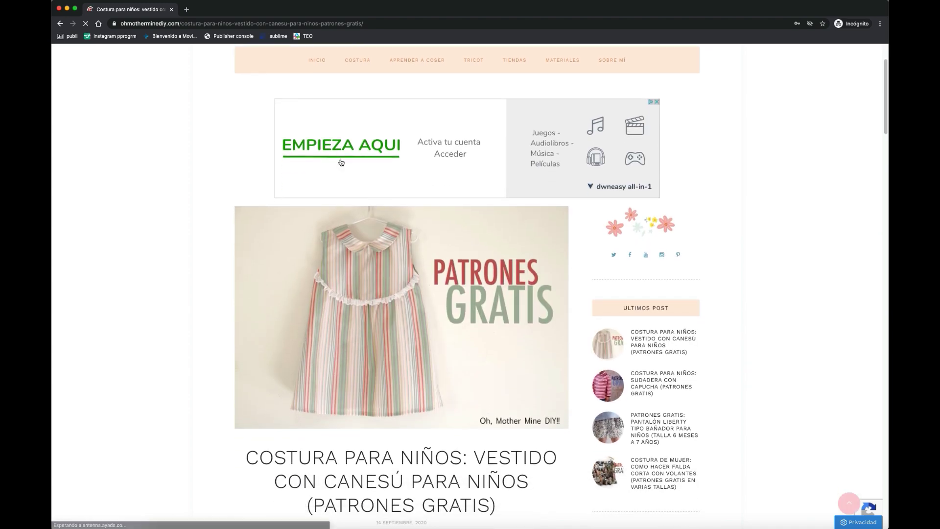
scroll(341, 163, "down", 5)
scroll(341, 163, "down", 10)
scroll(341, 162, "down", 4)
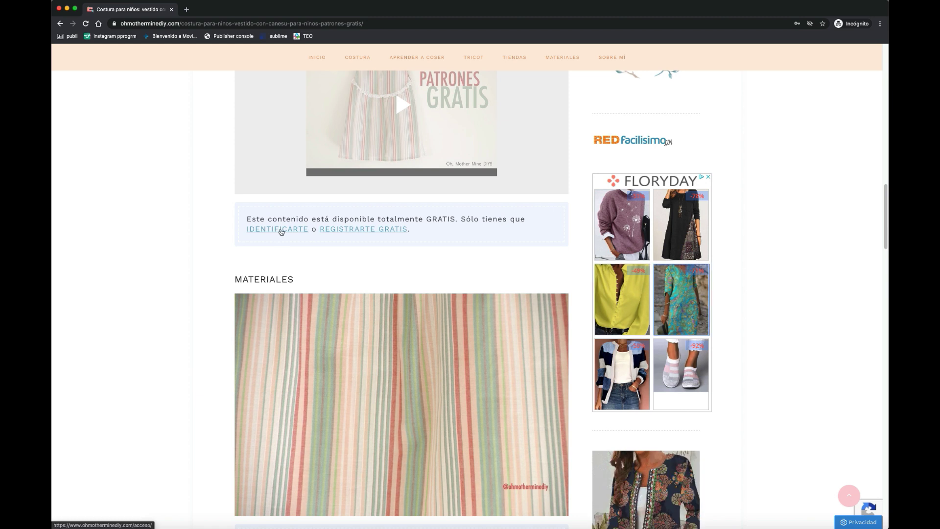
left_click(362, 231)
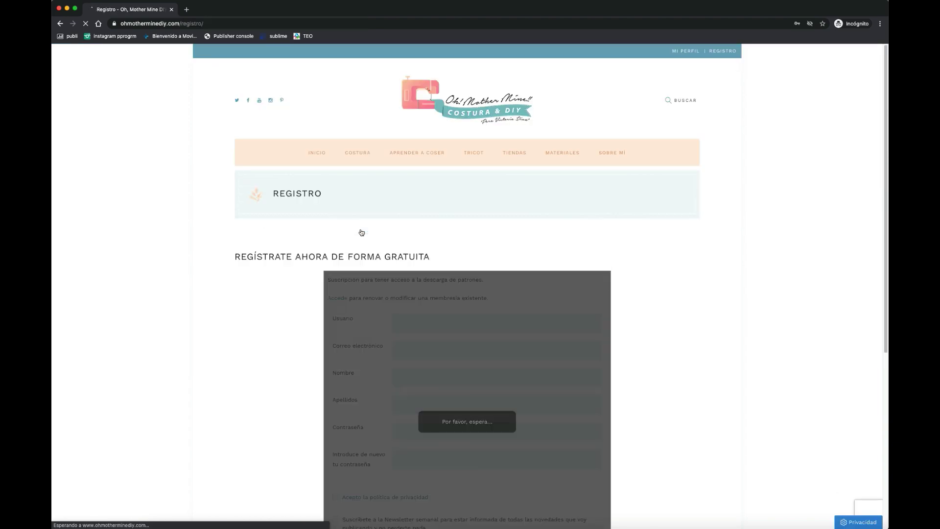
- Enter a username in Usuario and a Gmail address in Correo electrónico on the Registro form
scroll(648, 303, "down", 4)
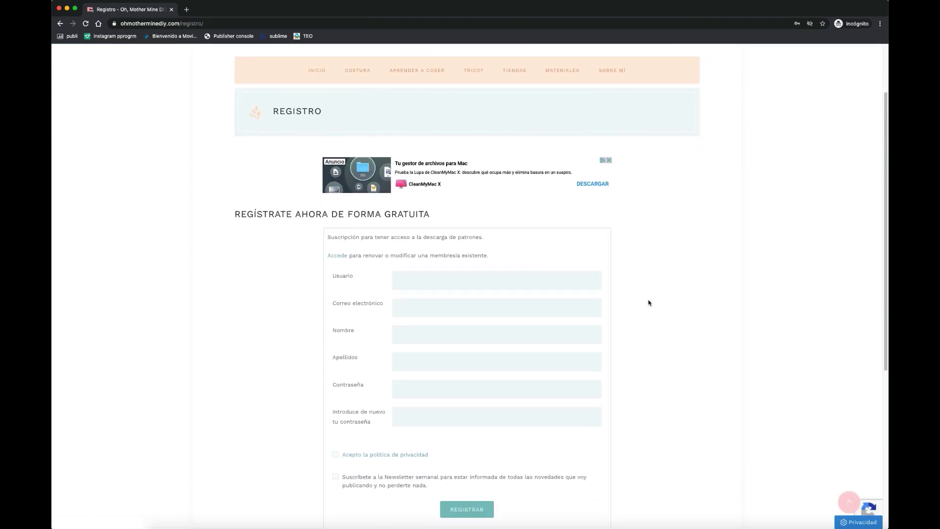
left_click(533, 265)
type("marta")
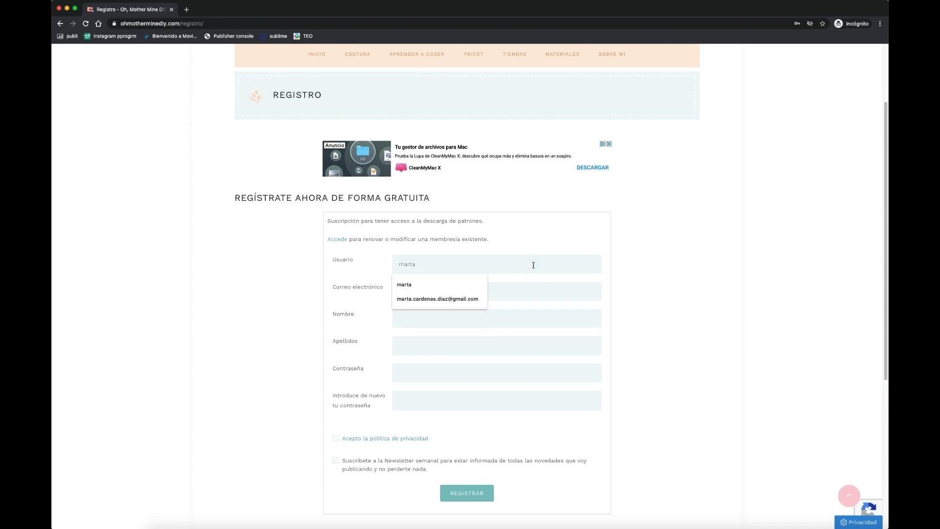
left_click(554, 287)
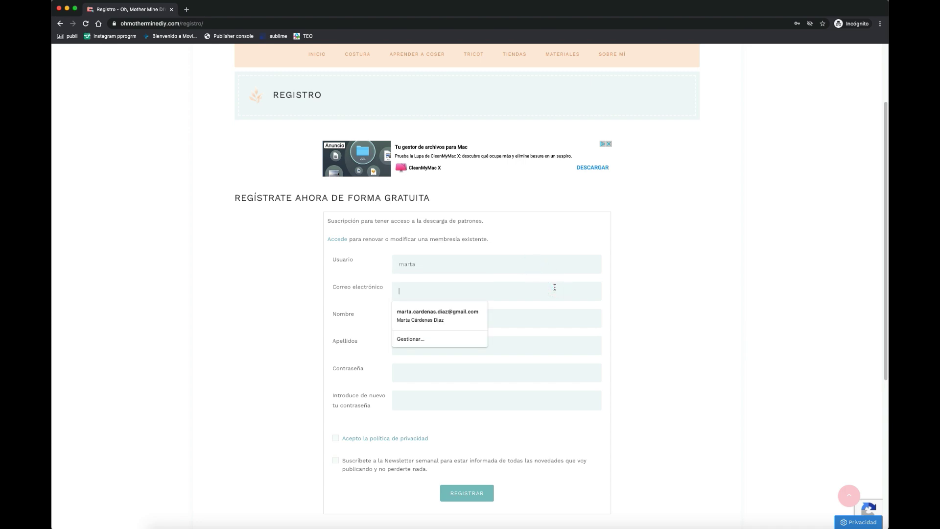
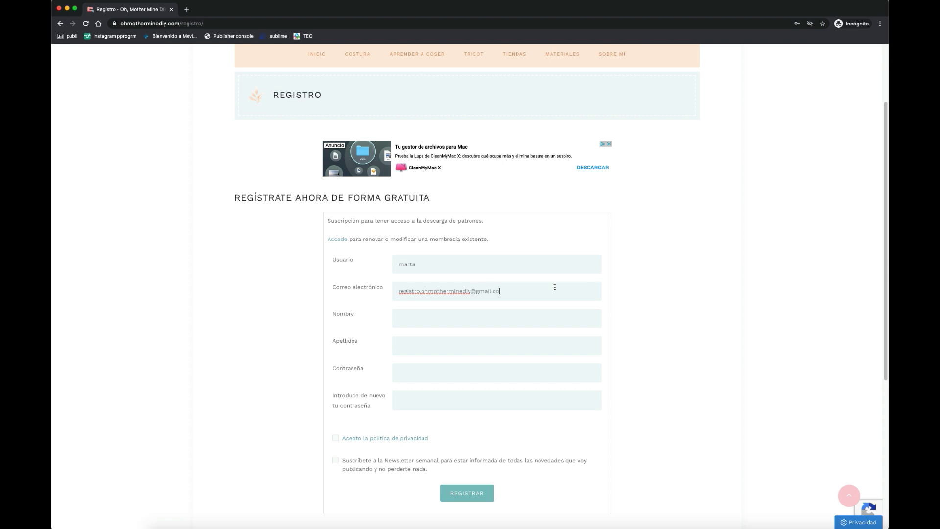
- Fill in the first name, surname, password and repeated password on the sign-up form
left_click(546, 314)
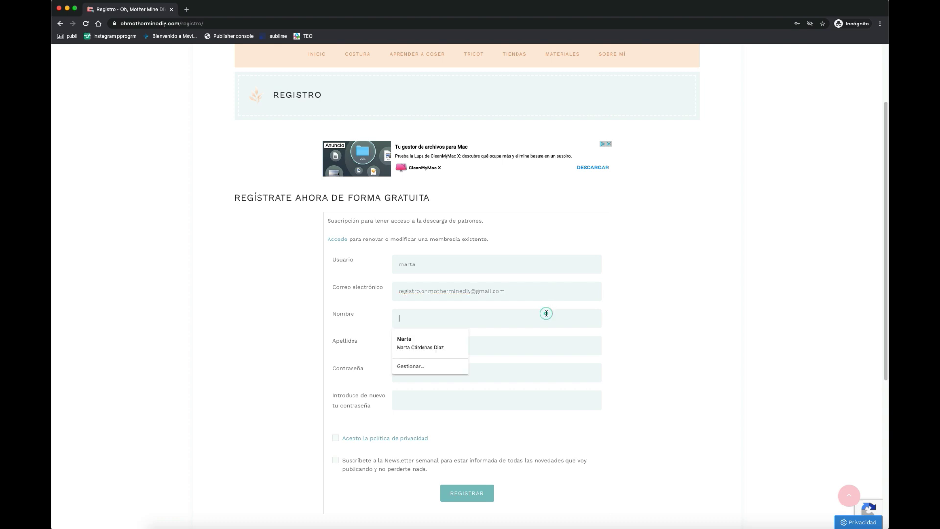
left_click(557, 344)
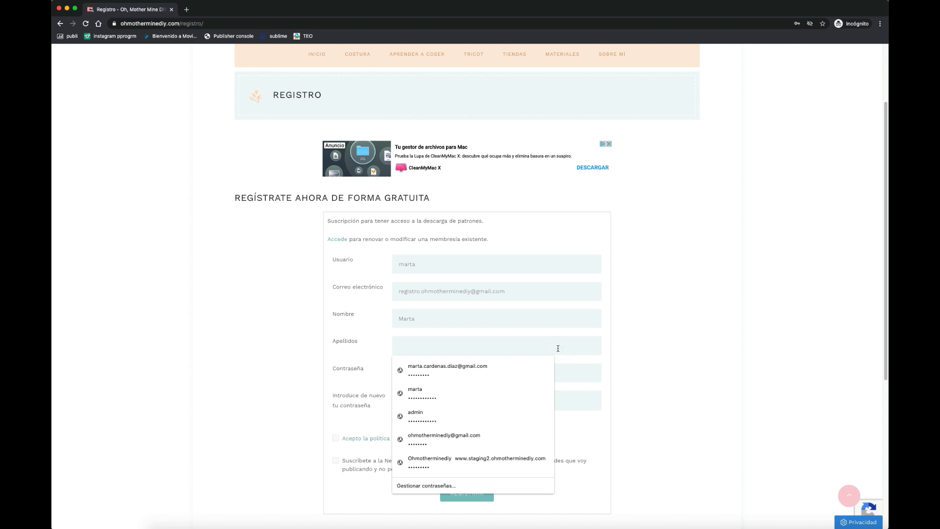
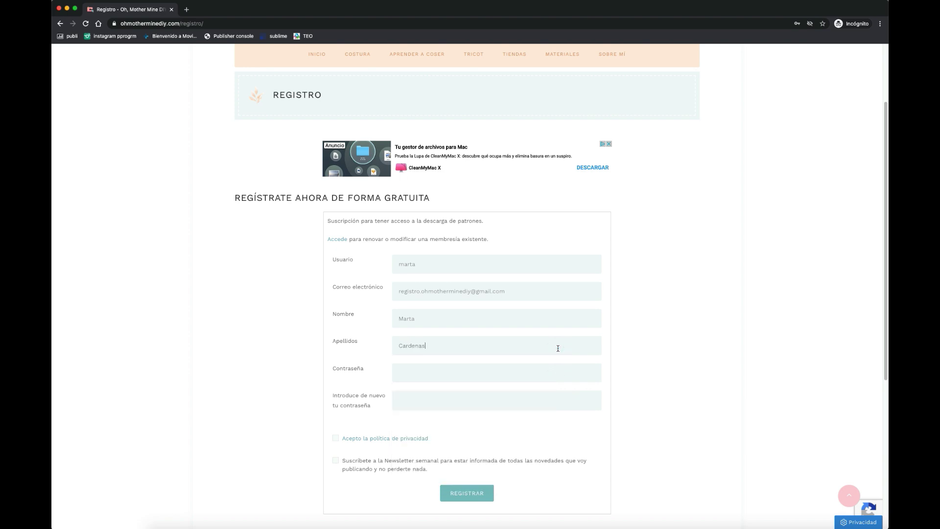
left_click(551, 368)
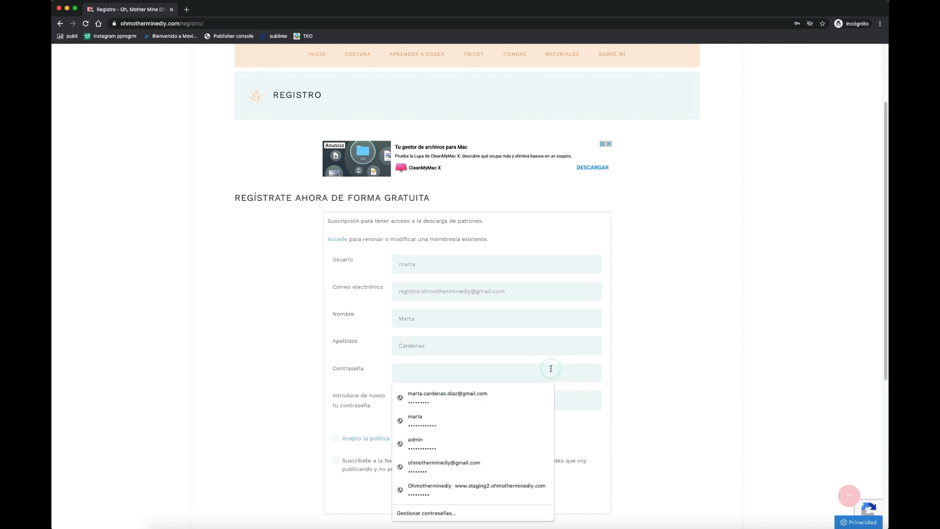
type("m")
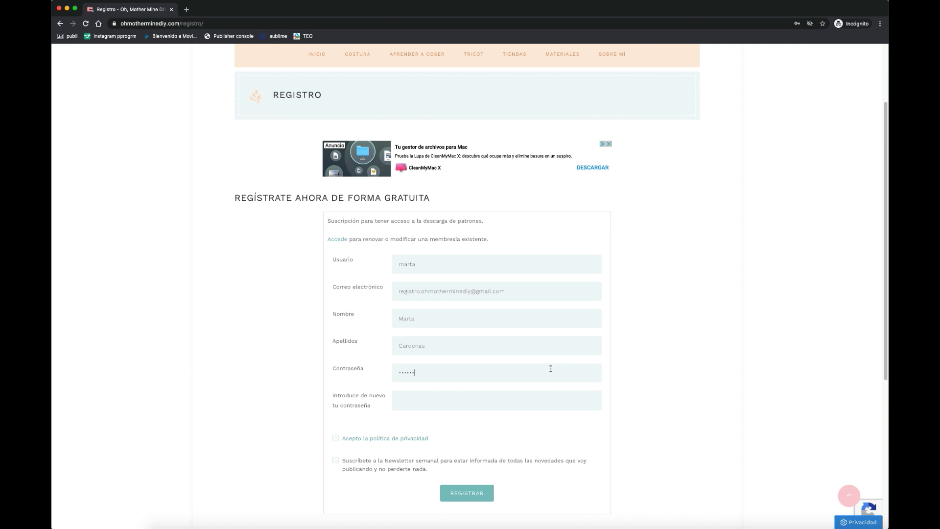
left_click(551, 398)
type("m")
- Accept the privacy policy, opt into the weekly newsletter and submit with REGISTRAR
left_click(335, 438)
left_click(336, 460)
left_click(456, 489)
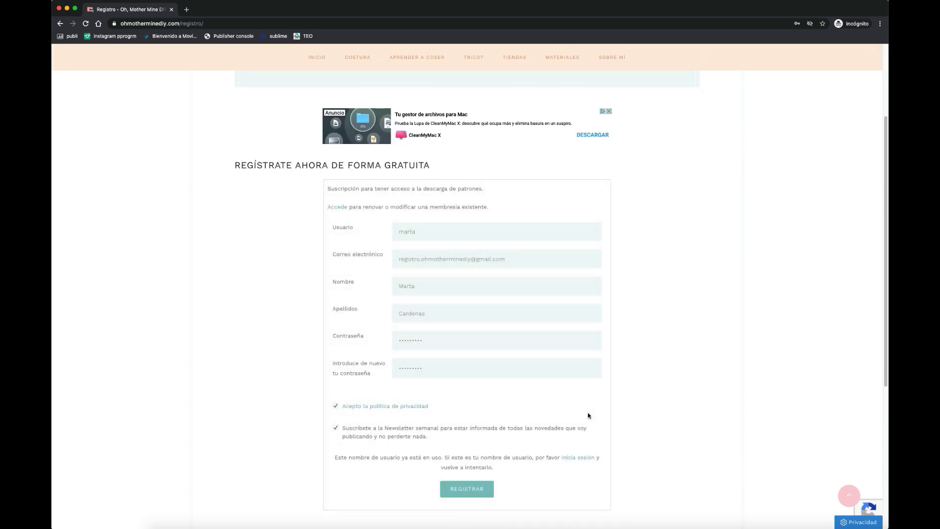
- After the username-already-in-use warning, extend the username to make it unique
left_click_drag(350, 459, 510, 466)
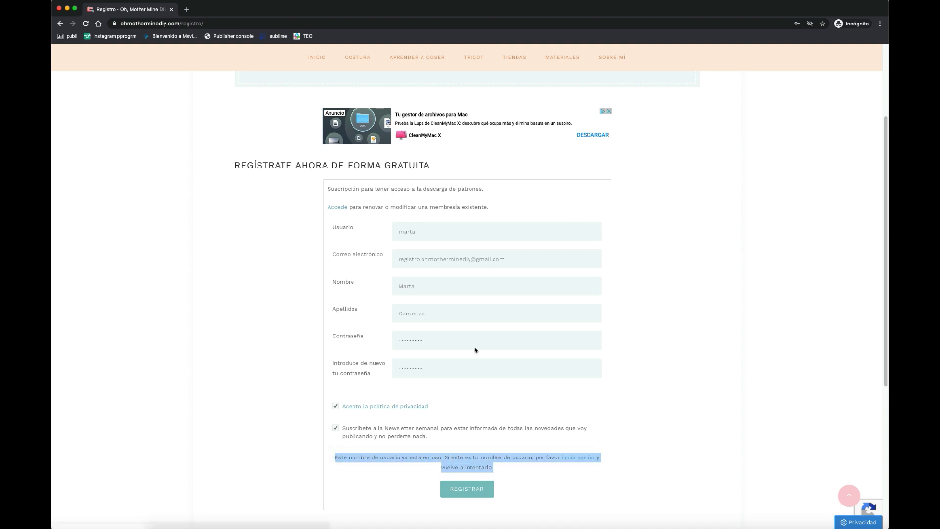
left_click(461, 230)
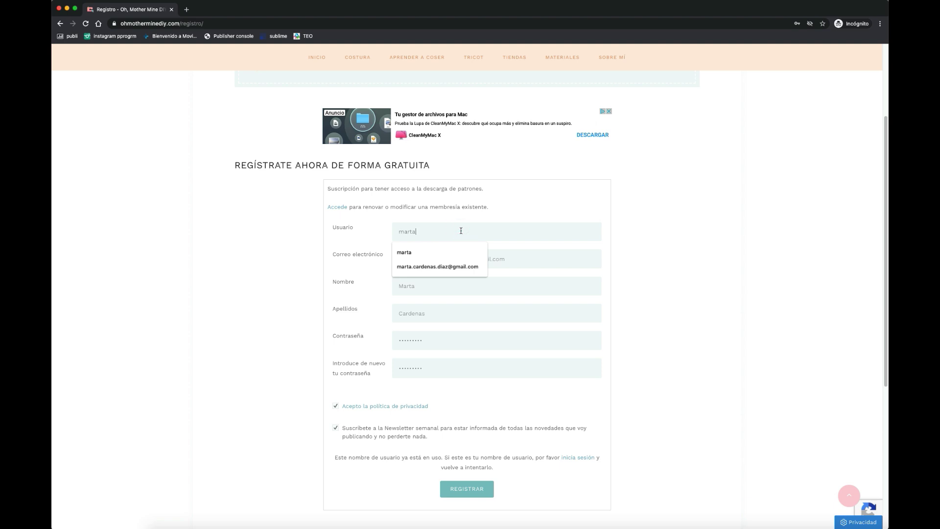
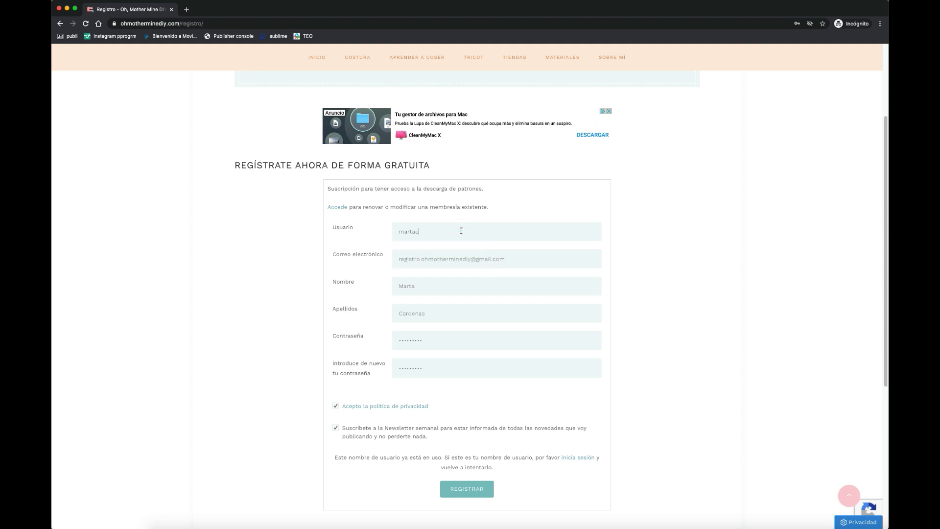
- Resubmit the registration and scroll through the ¡Gracias por apuntarte! welcome page
left_click(455, 488)
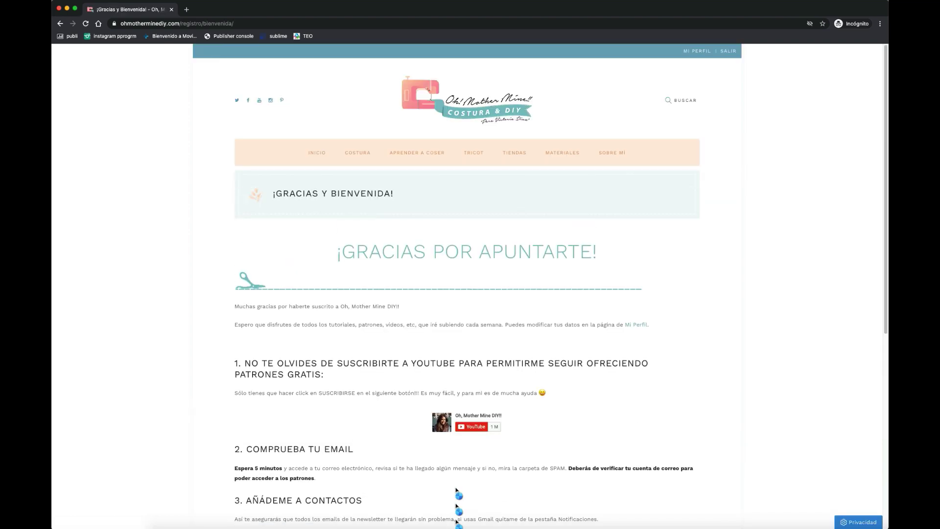
scroll(456, 490, "down", 4)
scroll(455, 490, "down", 2)
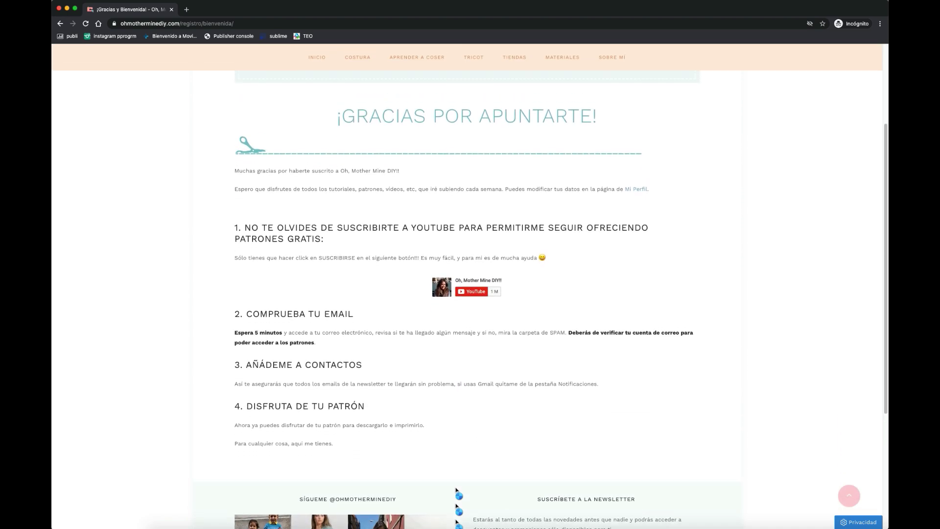
scroll(456, 490, "up", 4)
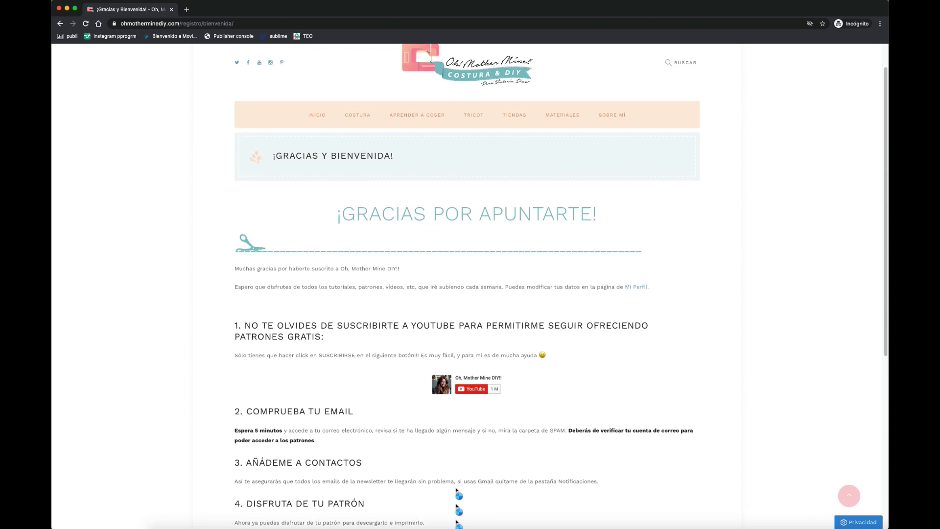
scroll(456, 489, "up", 1)
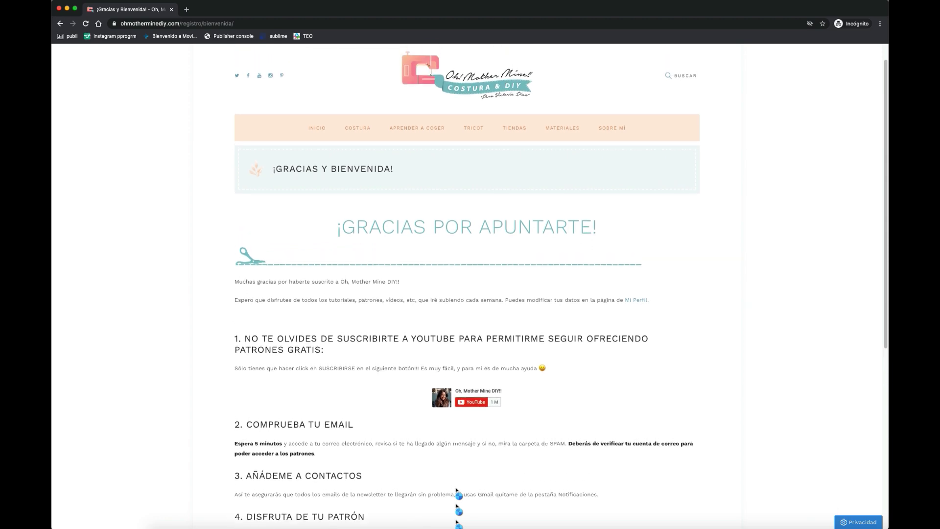
scroll(456, 489, "up", 1)
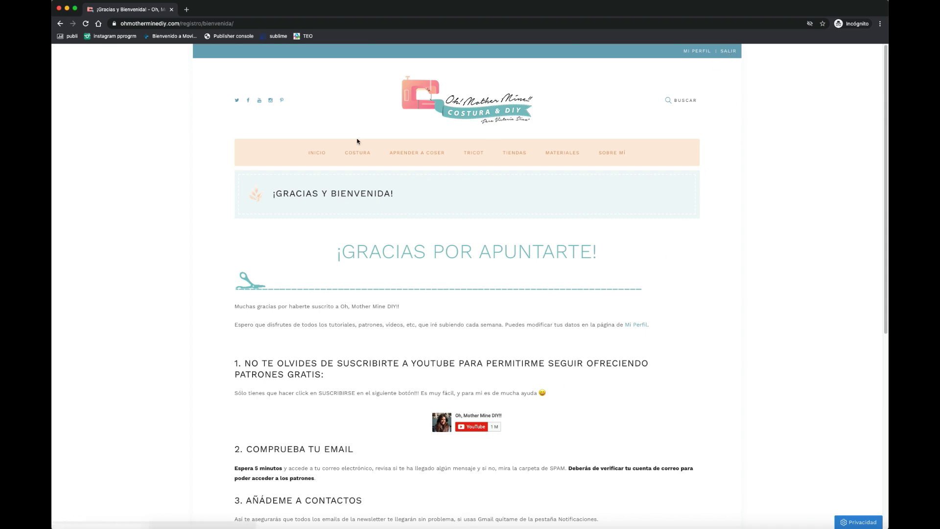
- Return home, open 'Costura para niños: vestido con canesú' and scroll to 'Descarga los patrones'
left_click(318, 153)
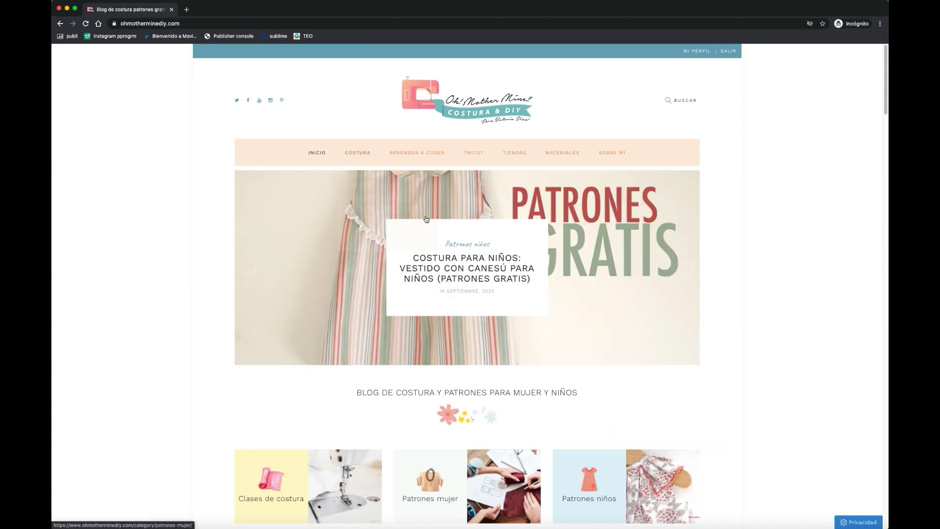
scroll(453, 252, "down", 1)
scroll(454, 251, "down", 6)
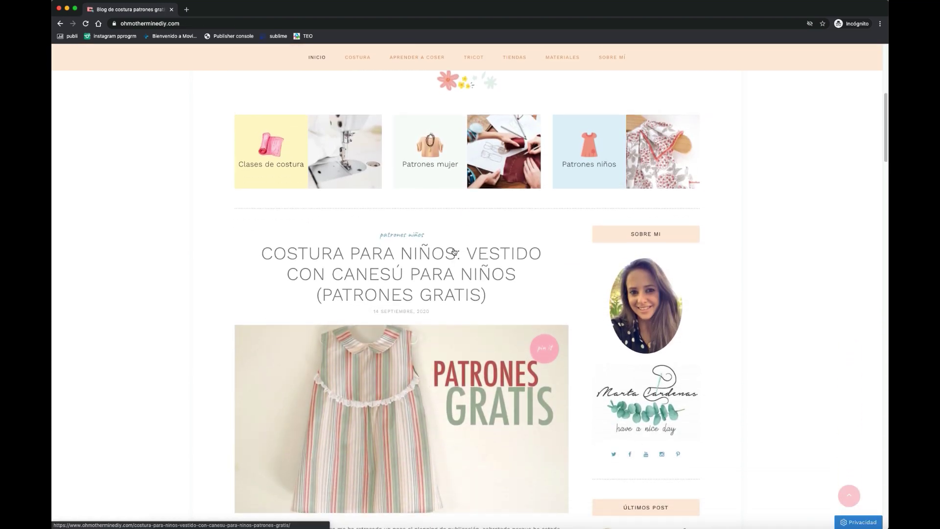
left_click(454, 253)
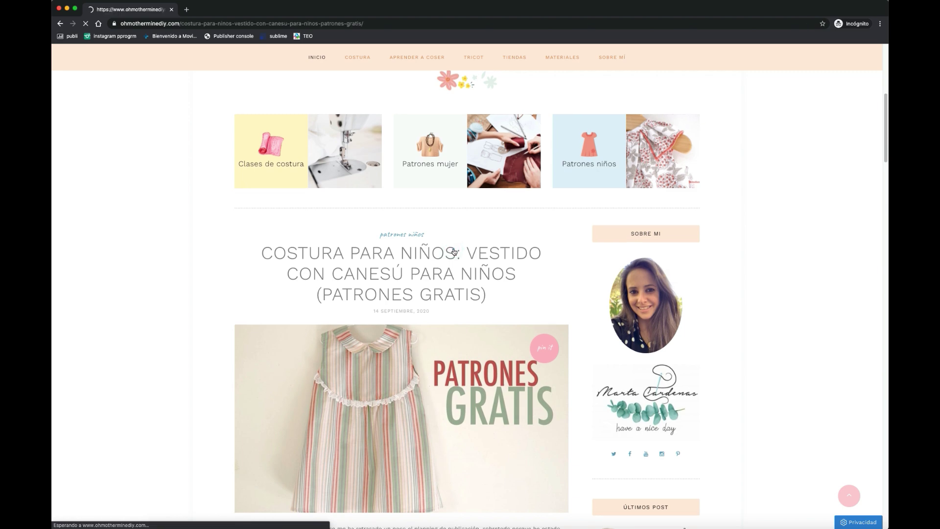
scroll(454, 252, "down", 2)
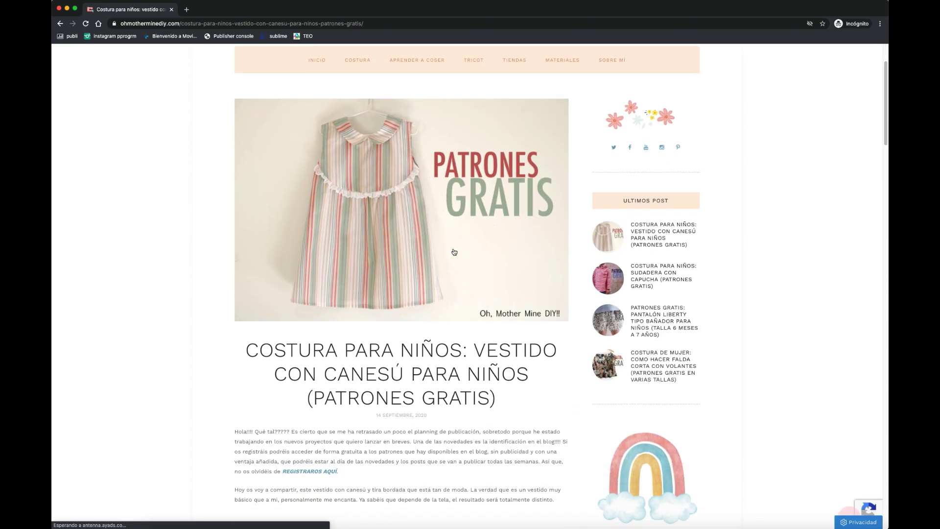
scroll(454, 251, "down", 6)
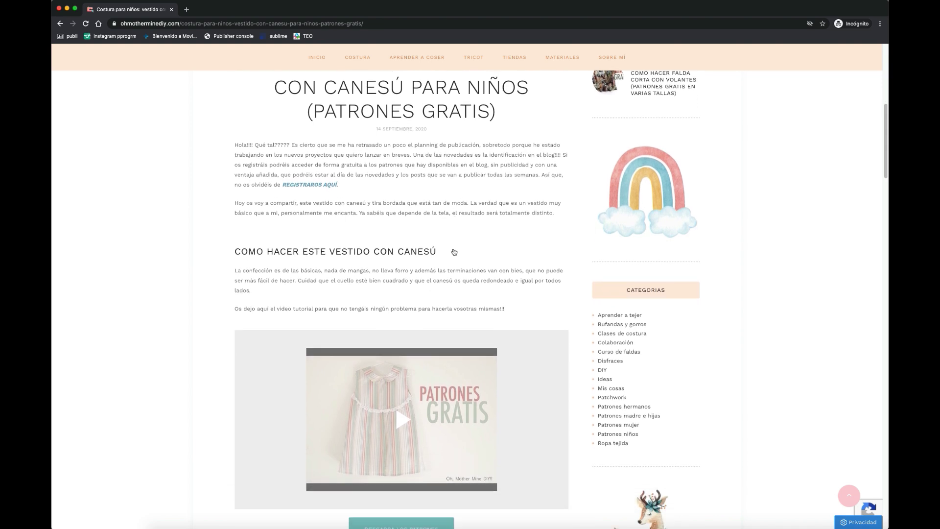
scroll(454, 252, "down", 5)
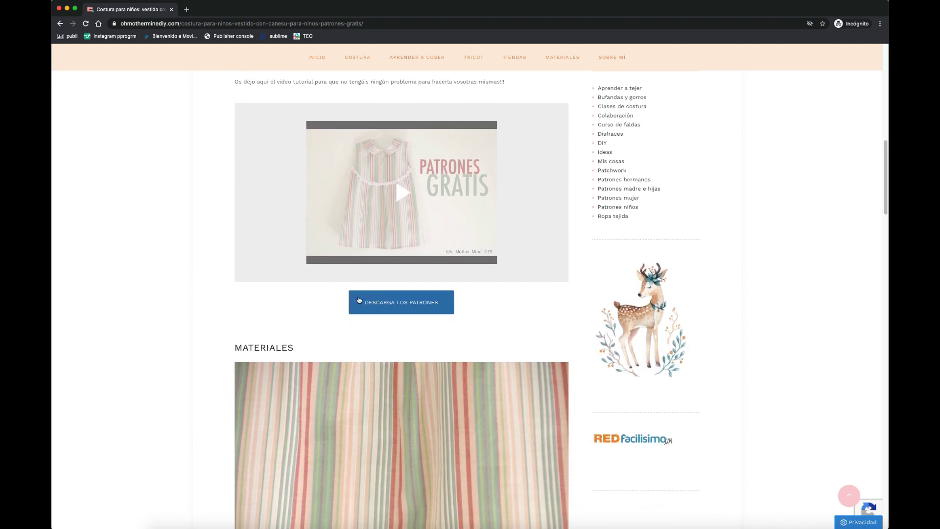
- Download patrones vestido canesu 0.pdf from the Google Drive viewer and return to the blog
left_click(401, 302)
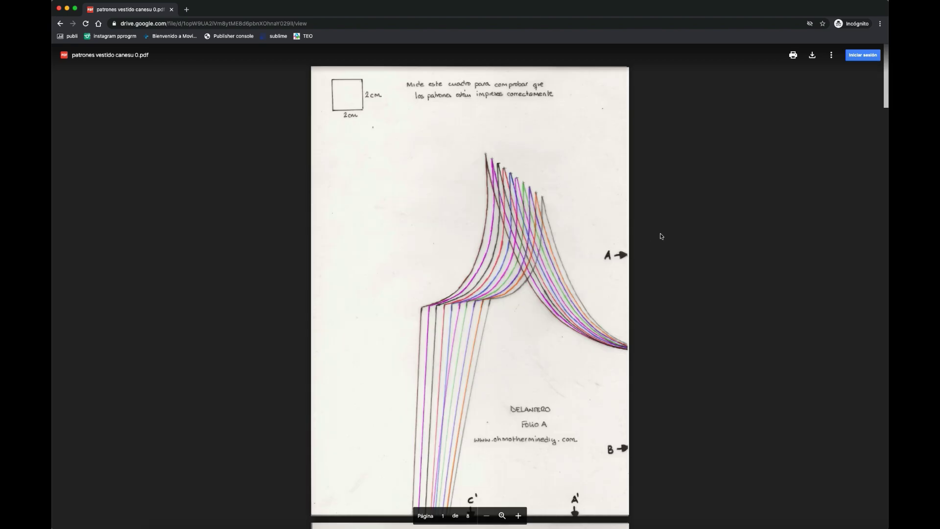
left_click(813, 56)
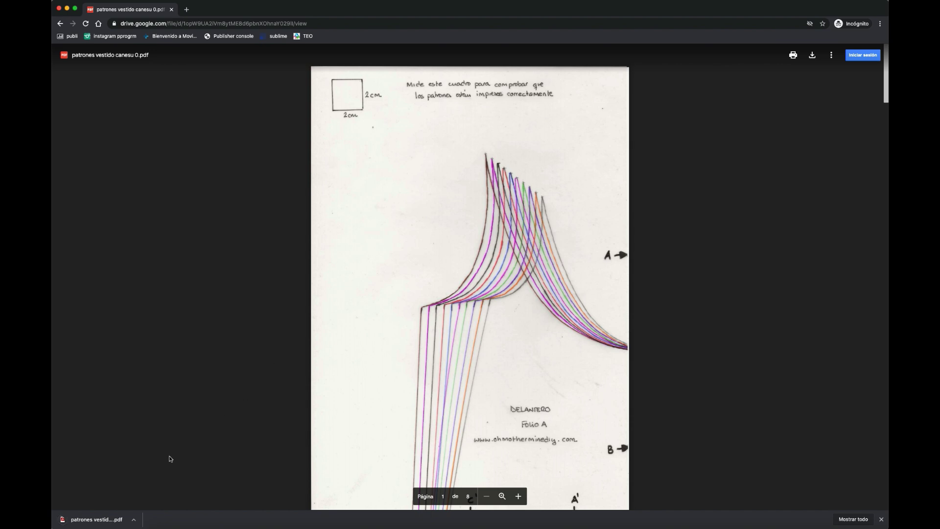
key("super+bracketleft")
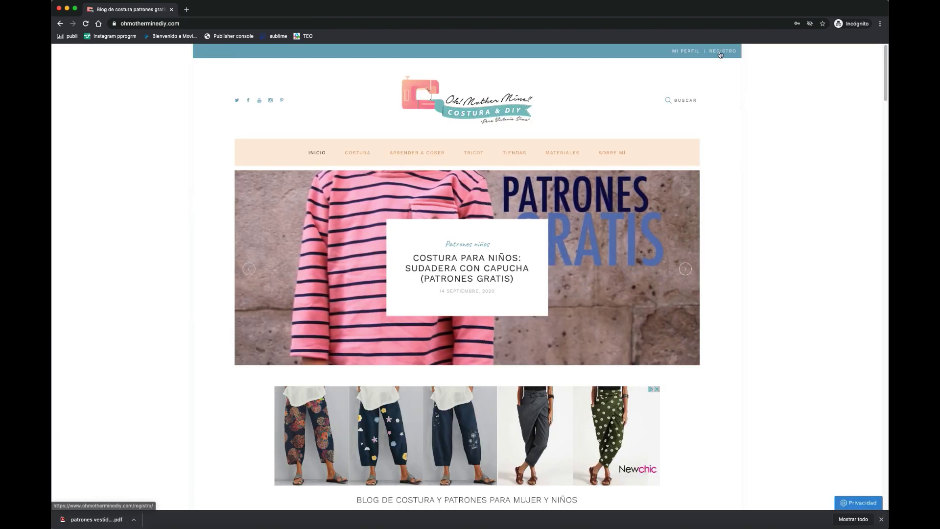
- Open REGISTRO and enter a new username and e-mail address
left_click(720, 55)
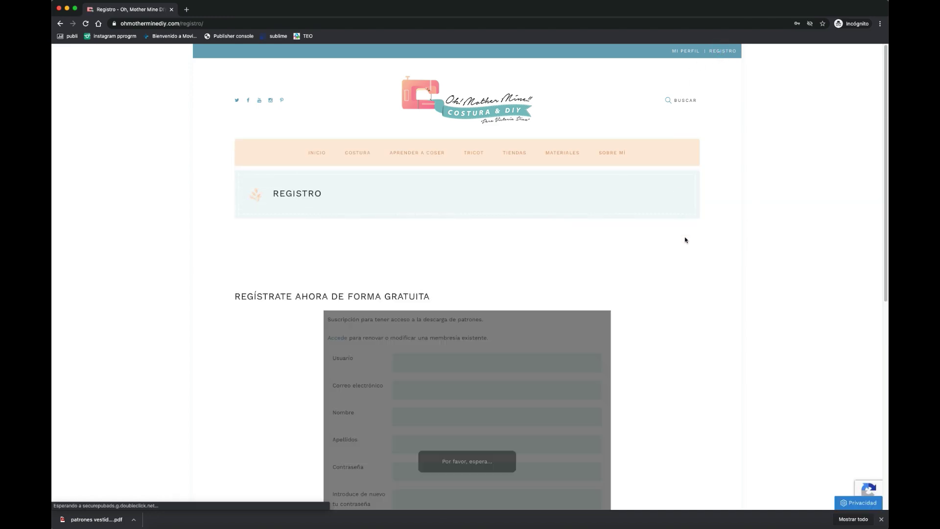
scroll(685, 239, "down", 5)
left_click(550, 210)
left_click(551, 209)
type("m")
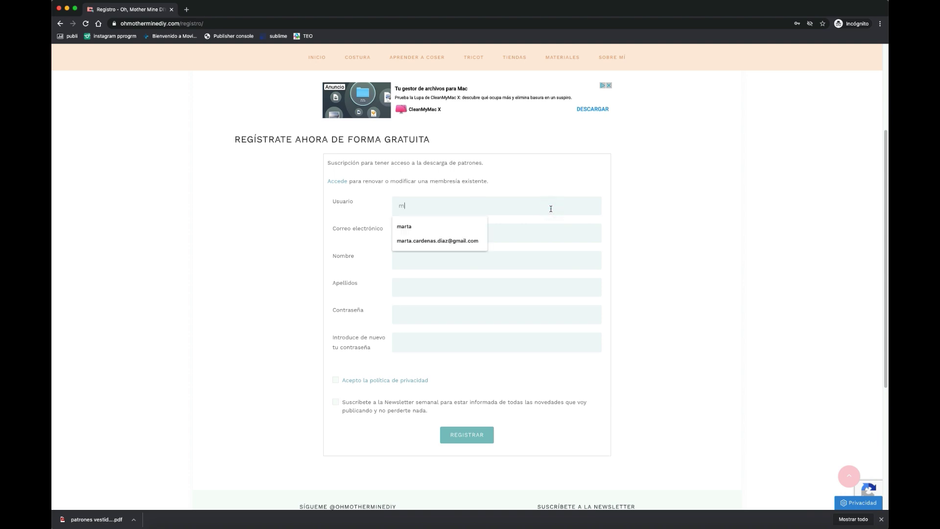
type("arta")
left_click(557, 228)
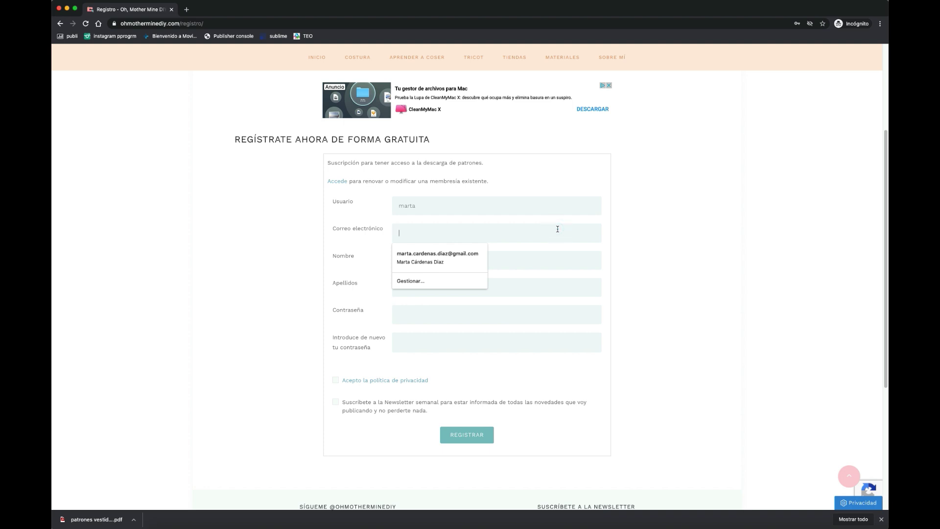
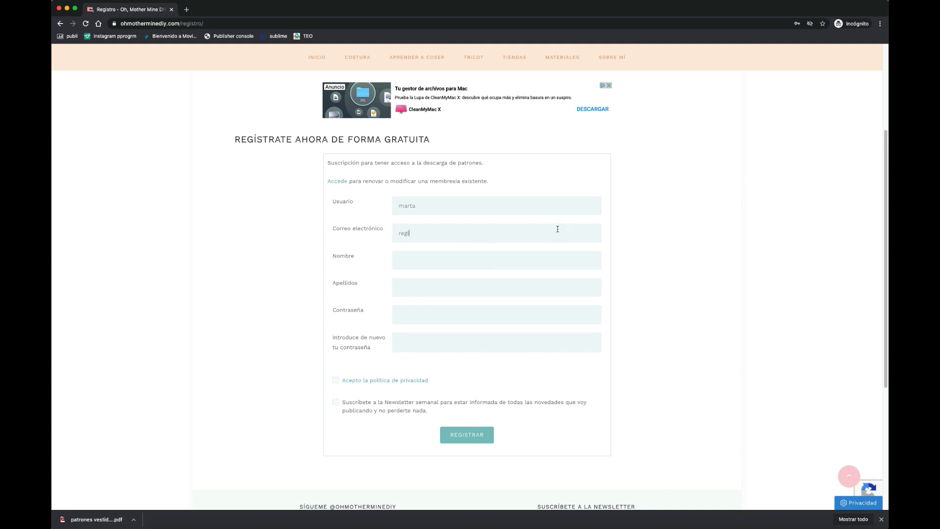
- Fill in the first name, surname, password and repeated password
left_click(548, 257)
left_click(549, 282)
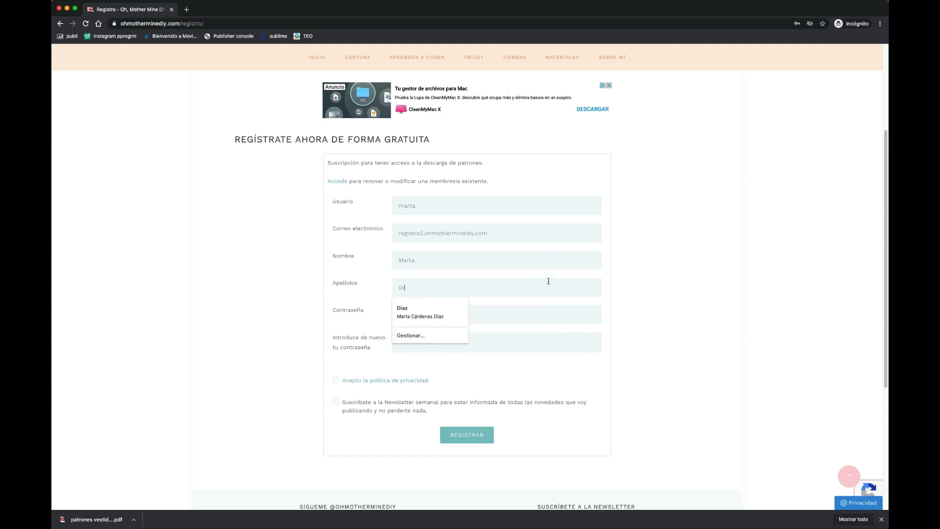
left_click(545, 313)
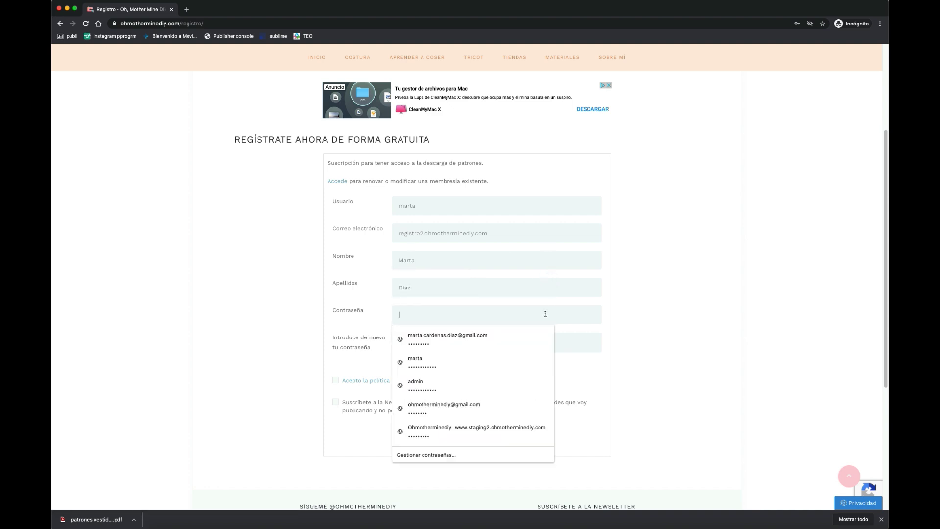
type("••")
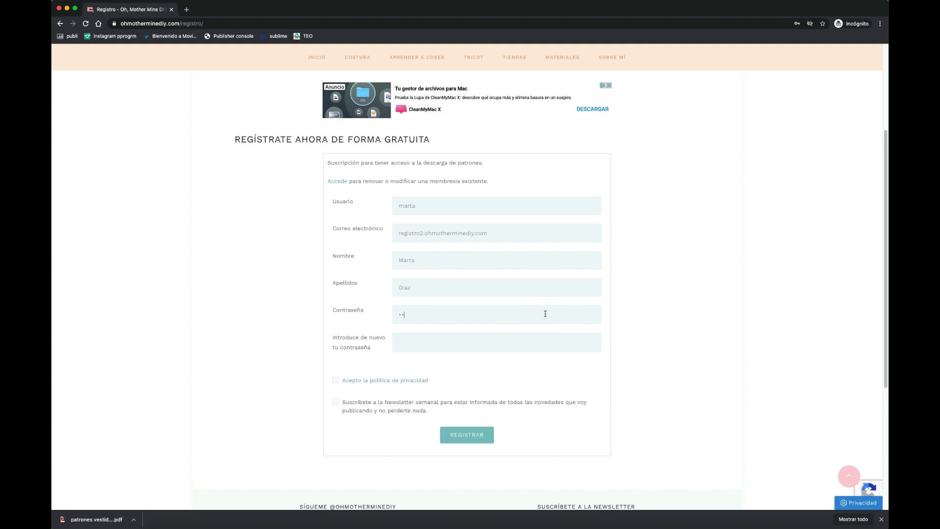
type("•••••••")
left_click(535, 341)
type("••••••••")
- Accept the privacy policy, opt into the newsletter and submit with REGISTRAR
left_click(334, 381)
left_click(335, 402)
left_click(474, 433)
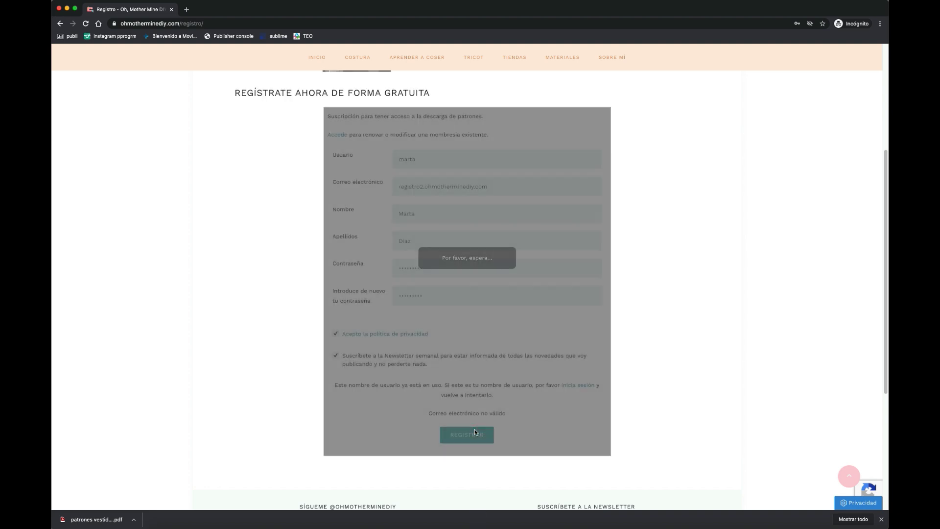
- Make the already-taken username unique and resubmit the form
left_click_drag(336, 384, 445, 390)
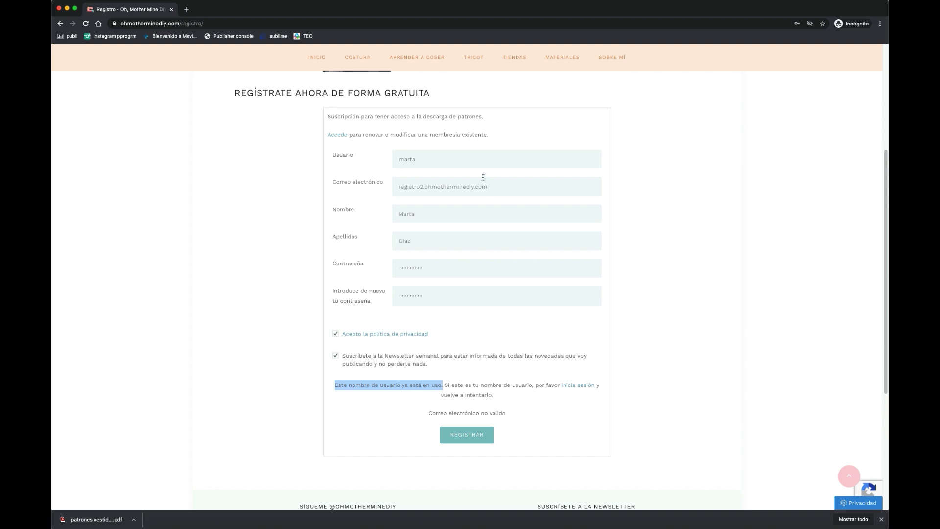
left_click(477, 160)
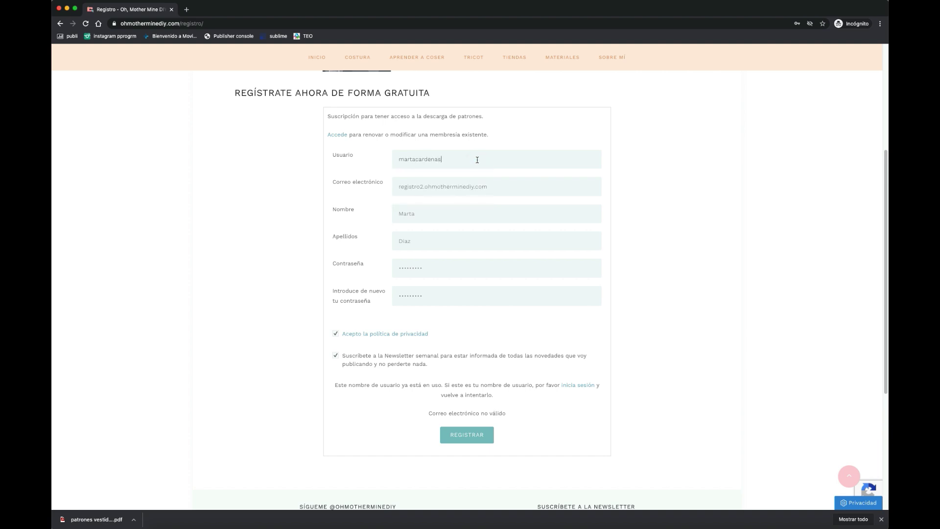
left_click(456, 436)
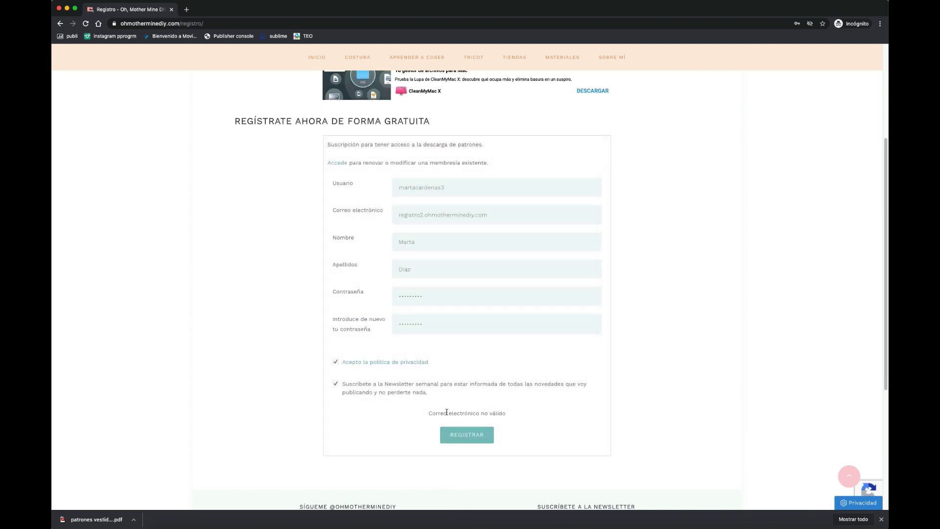
left_click_drag(428, 414, 508, 414)
scroll(480, 155, "down", 2)
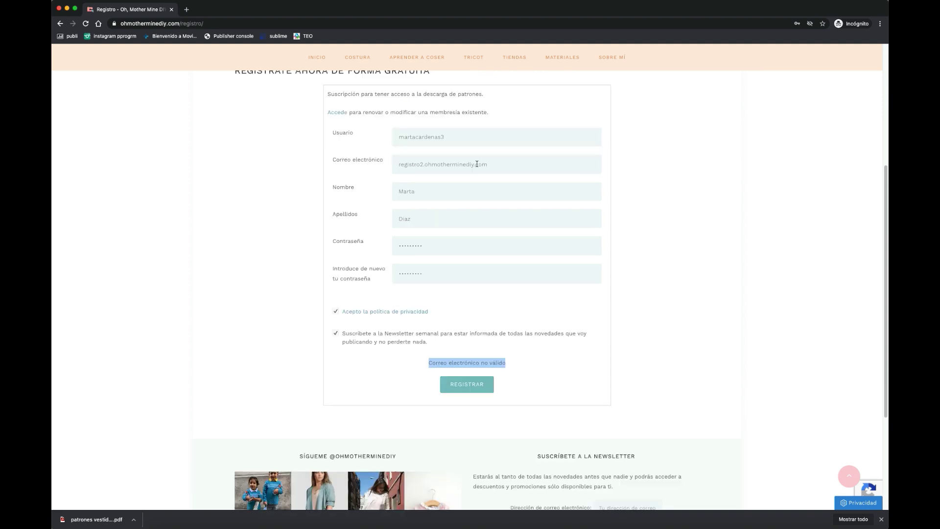
left_click(477, 164)
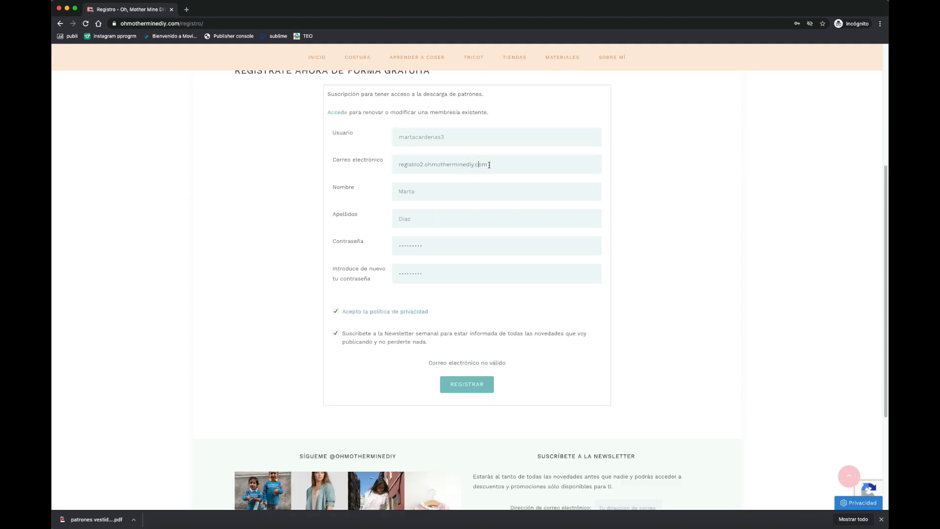
left_click(474, 164)
key("BackSpace")
type("@gmail")
left_click(463, 386)
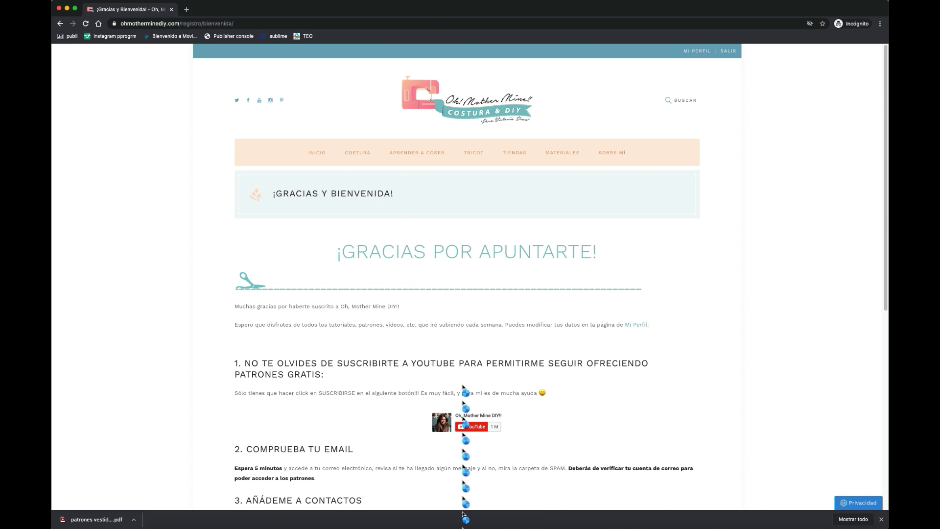
- Open the MI PERFIL account page in a new tab from the top bar
left_click(698, 51)
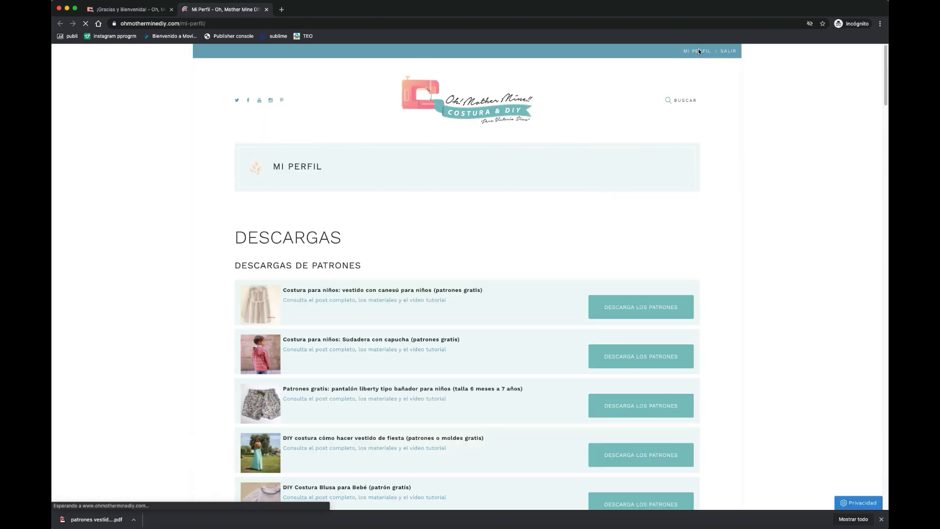
- Reload Mi Perfil and download the first listed pattern, the vestido con canesú para niños
scroll(527, 249, "down", 5)
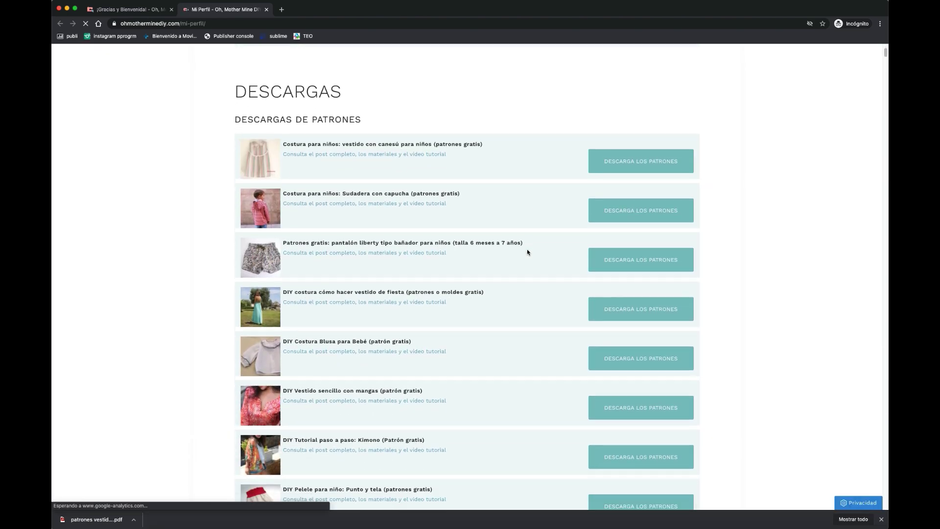
scroll(527, 250, "down", 10)
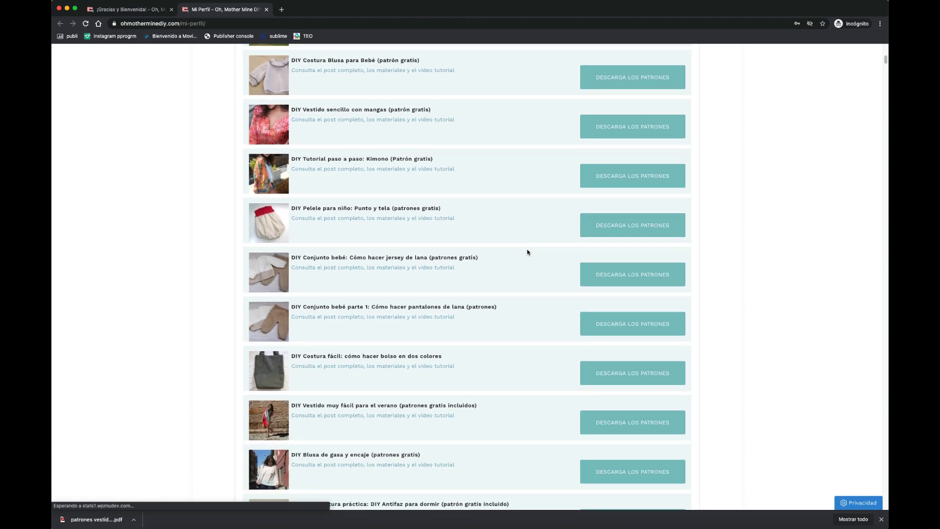
scroll(527, 251, "down", 10)
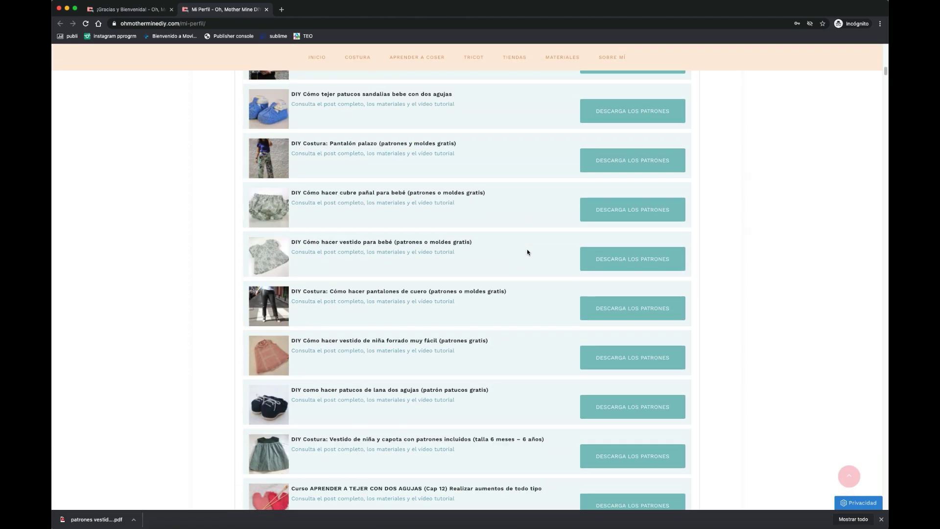
scroll(528, 251, "down", 15)
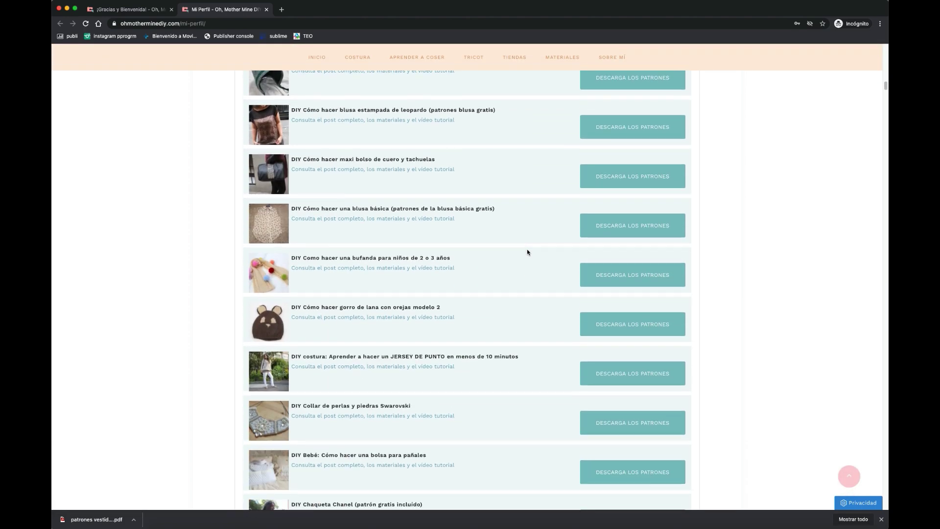
scroll(527, 252, "down", 20)
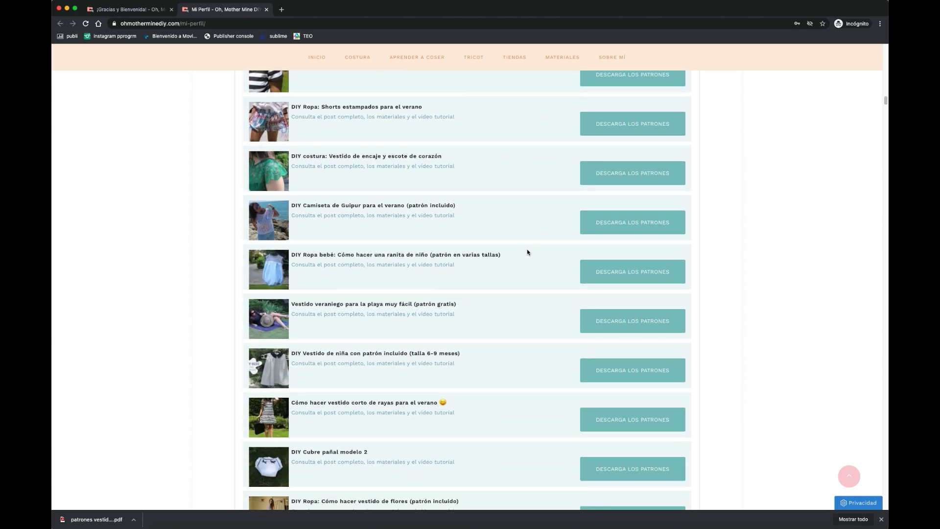
scroll(528, 251, "down", 18)
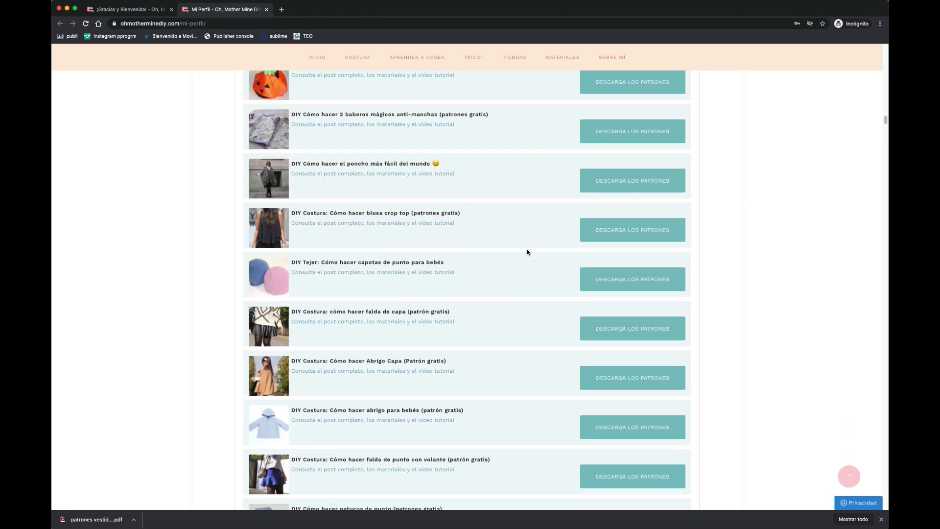
scroll(527, 251, "down", 18)
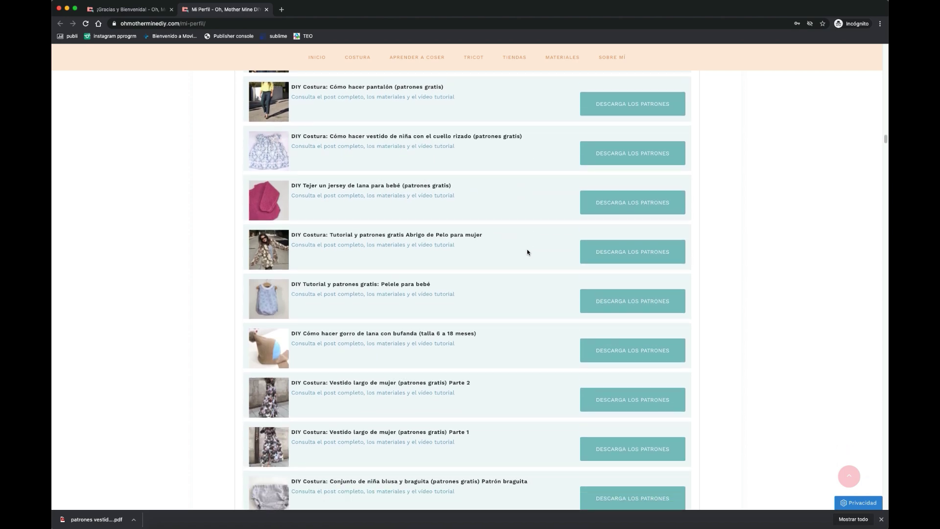
scroll(527, 252, "down", 18)
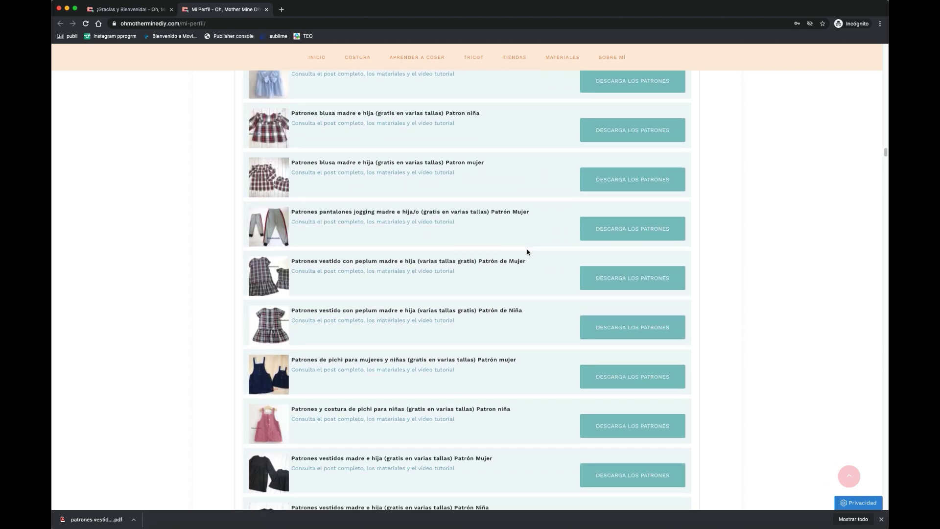
key("super+r")
scroll(565, 266, "down", 3)
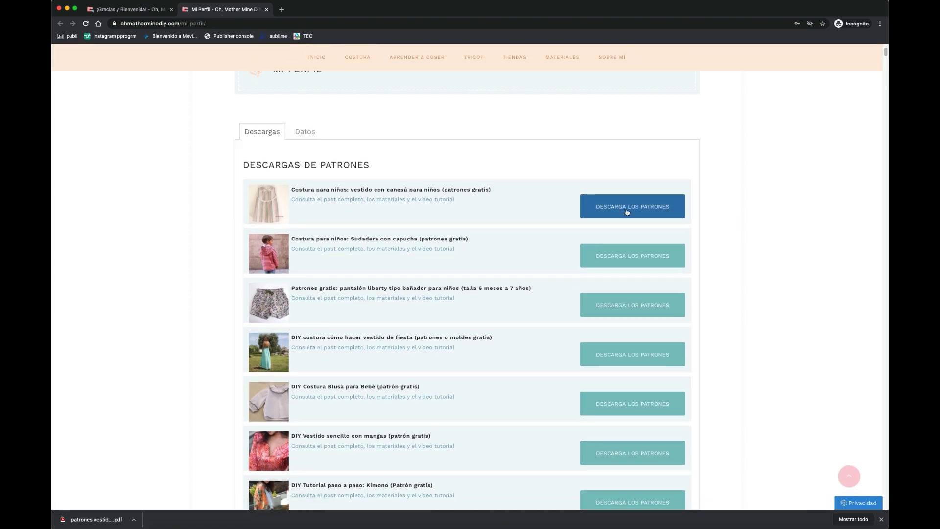
left_click(627, 210)
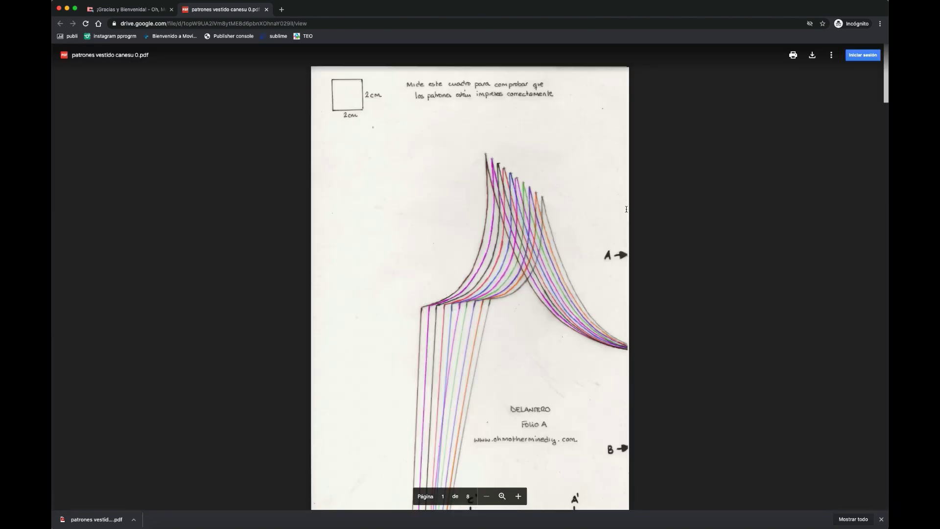
- Download patrones vestido canesu 0.pdf from the Google Drive viewer to the computer
left_click(811, 56)
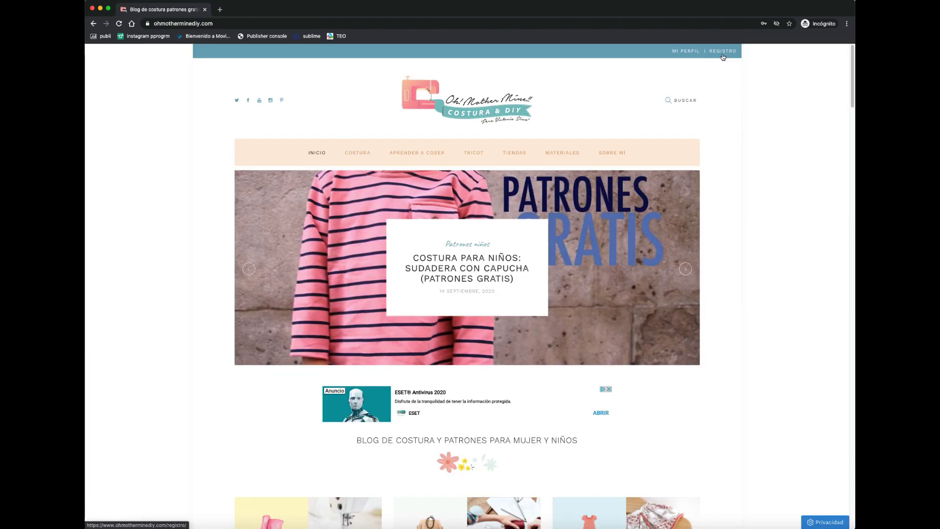
- Open the REGISTRO form, enter a username, and autofill the saved e-mail and first name
left_click(722, 54)
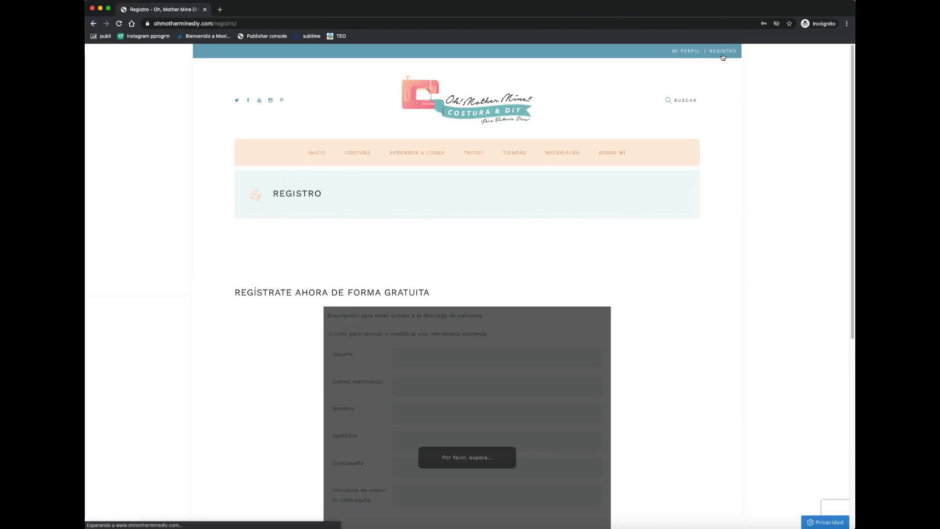
scroll(714, 278, "down", 5)
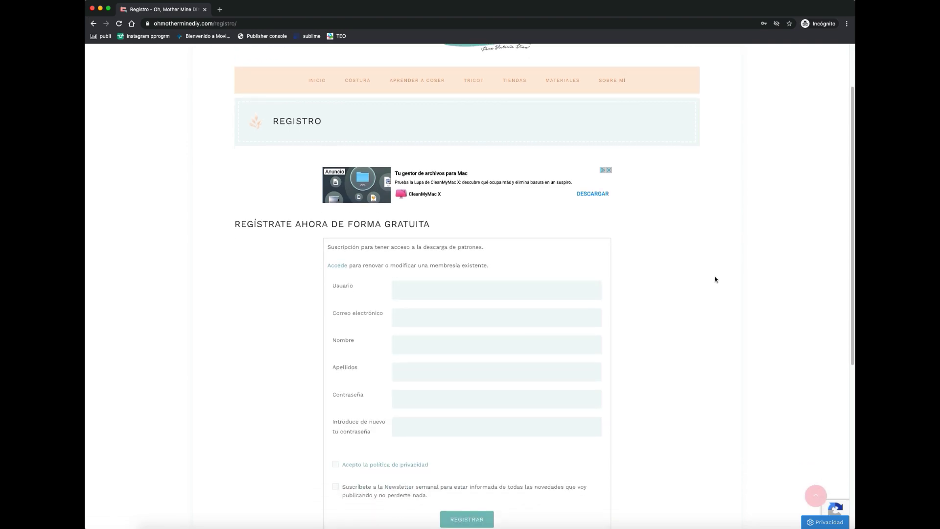
scroll(714, 279, "down", 1)
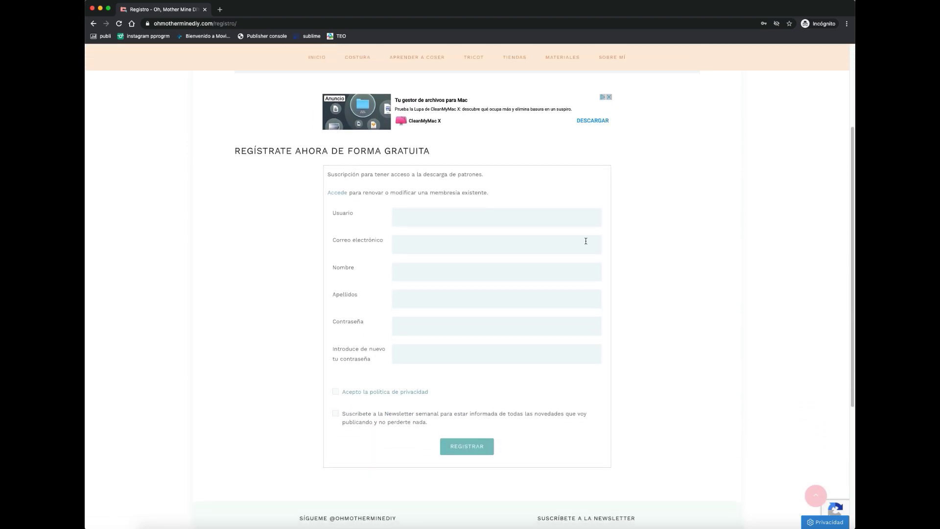
left_click(510, 216)
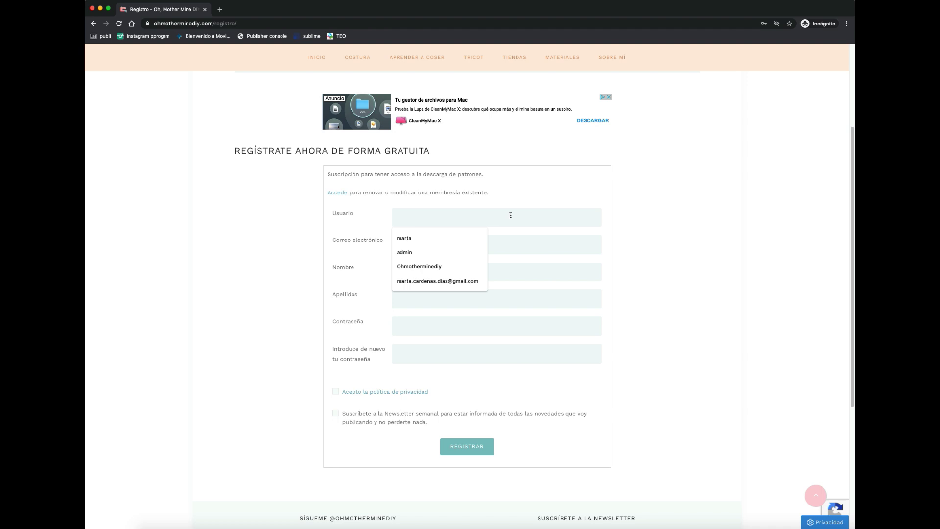
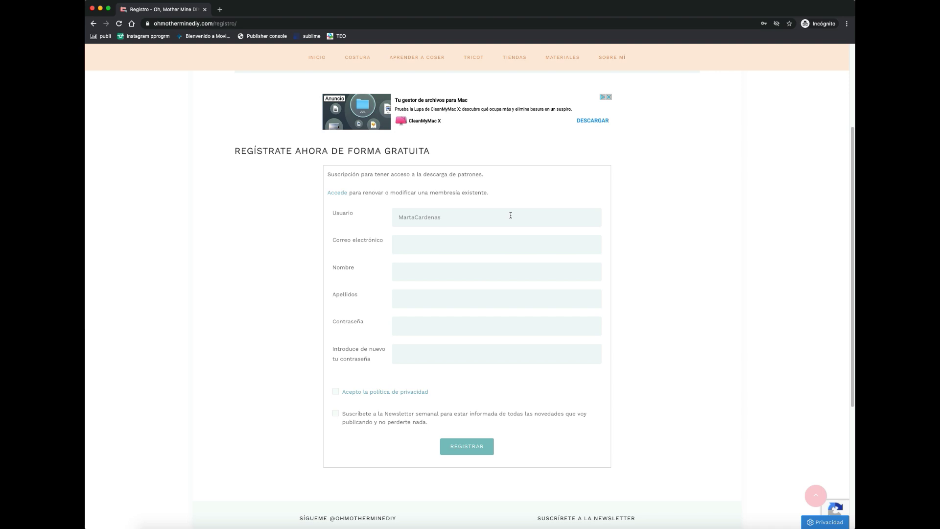
left_click(504, 238)
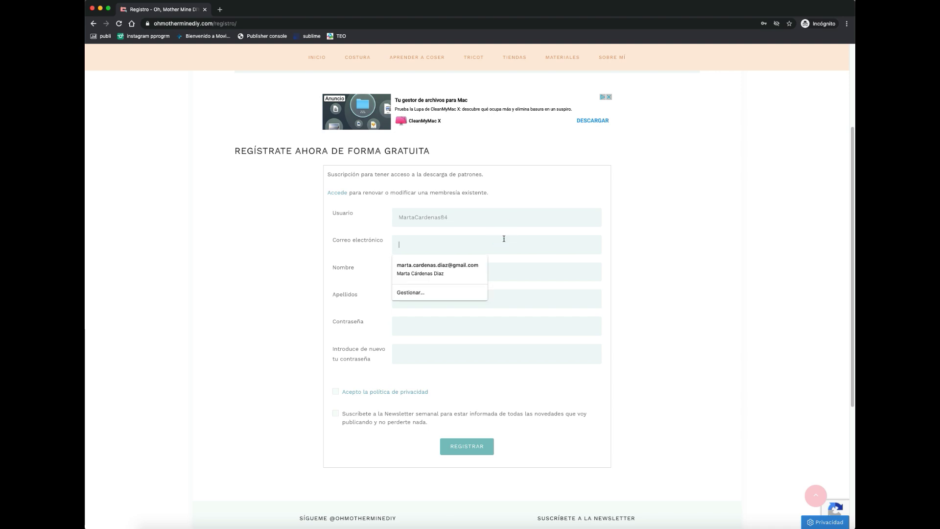
left_click(472, 266)
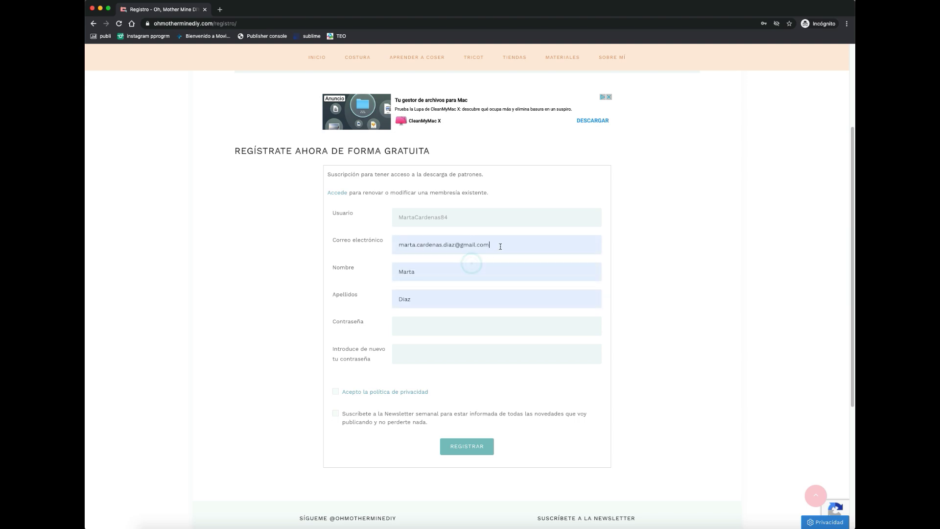
- Correct the Apellidos field and enter the same password in both password fields
left_click(399, 298)
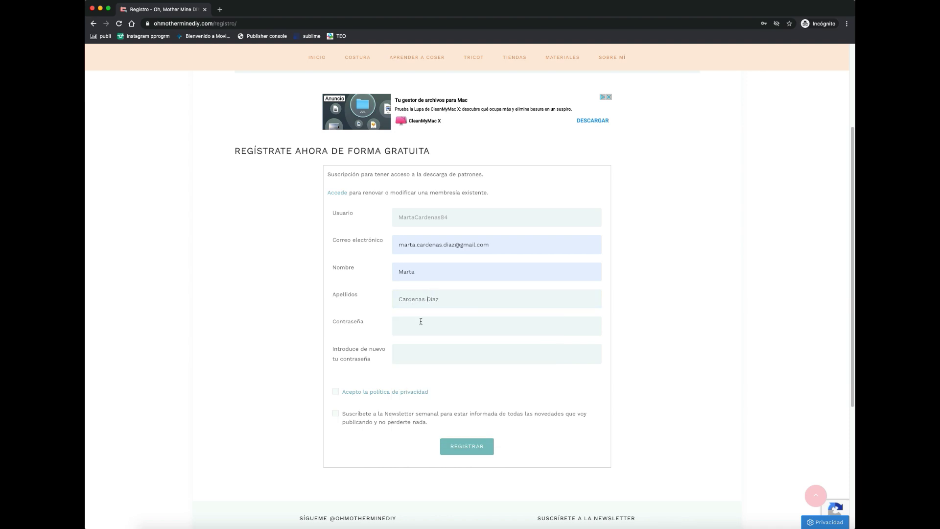
left_click(420, 321)
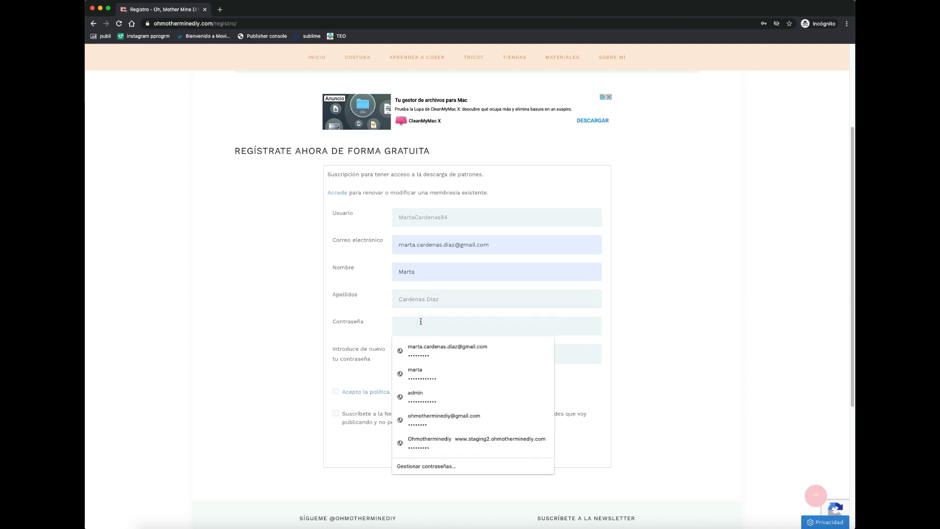
type("•••")
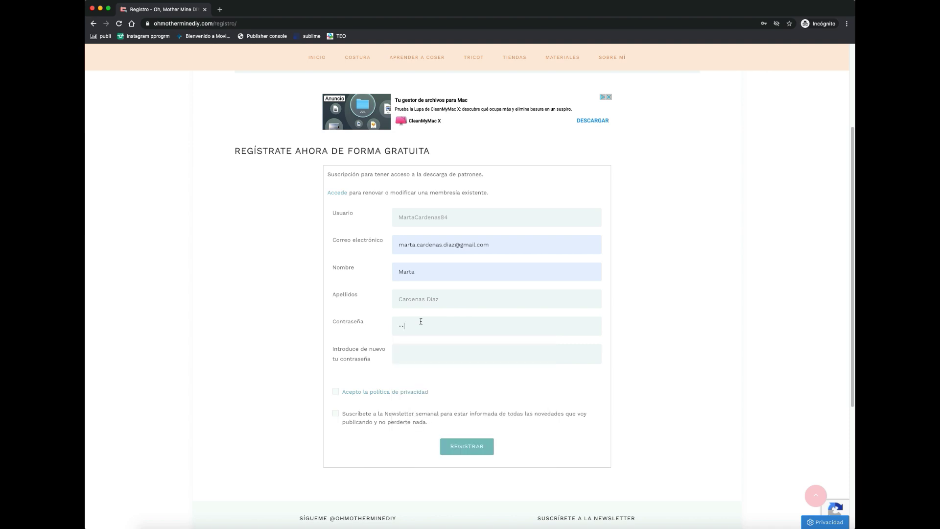
type("••••••••••")
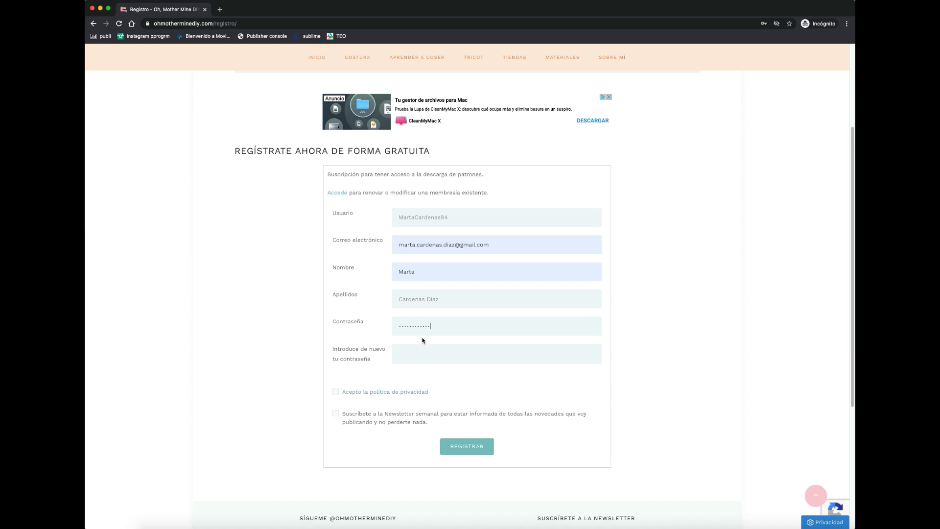
left_click(431, 354)
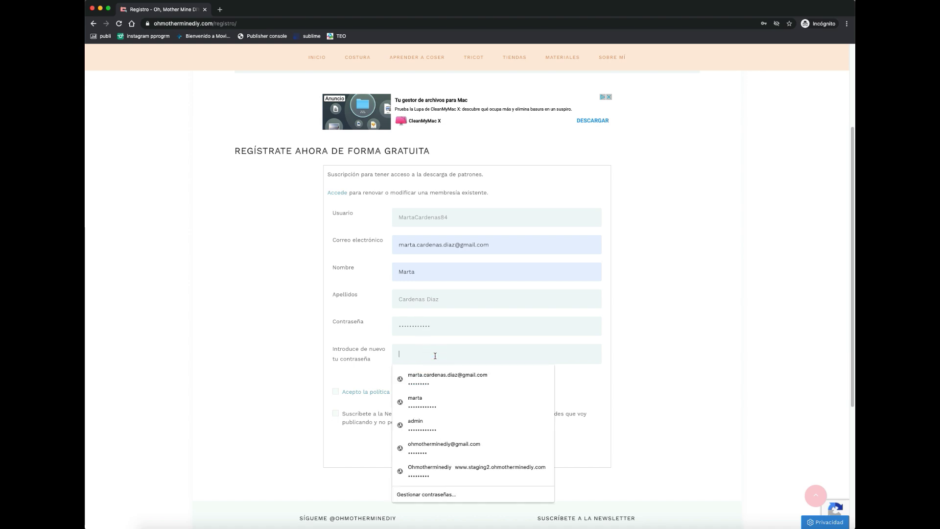
type("•••••••••")
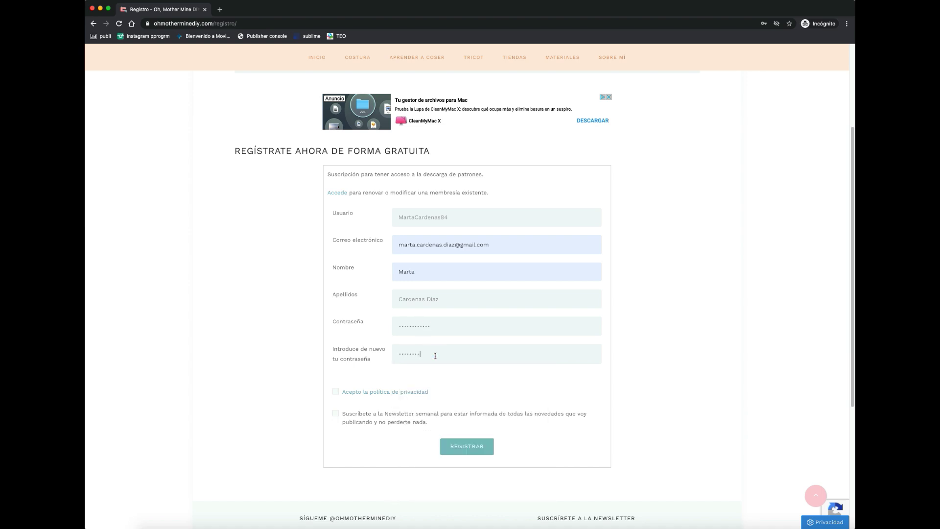
type("•")
- Accept privacy and newsletter, submit the sign-up, then go to login after the e-mail-in-use error
left_click(335, 391)
left_click(335, 413)
left_click(474, 447)
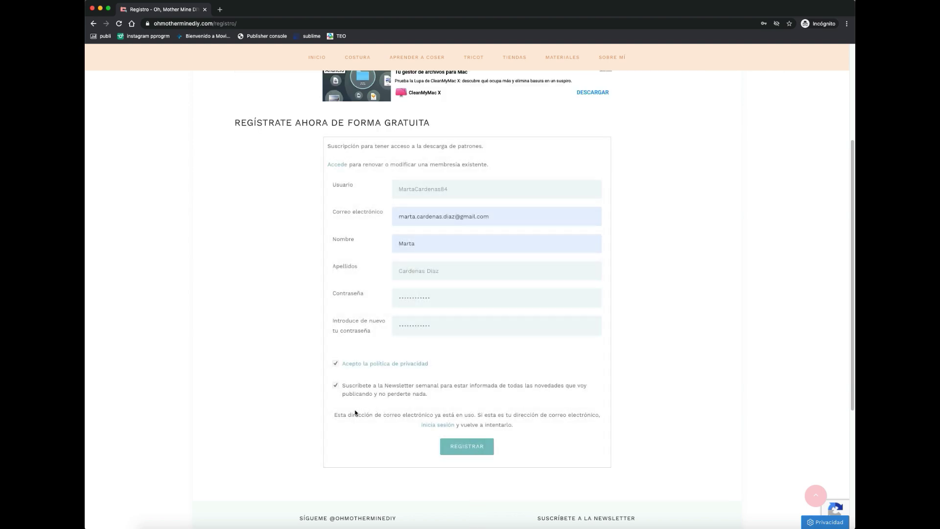
left_click_drag(334, 414, 472, 415)
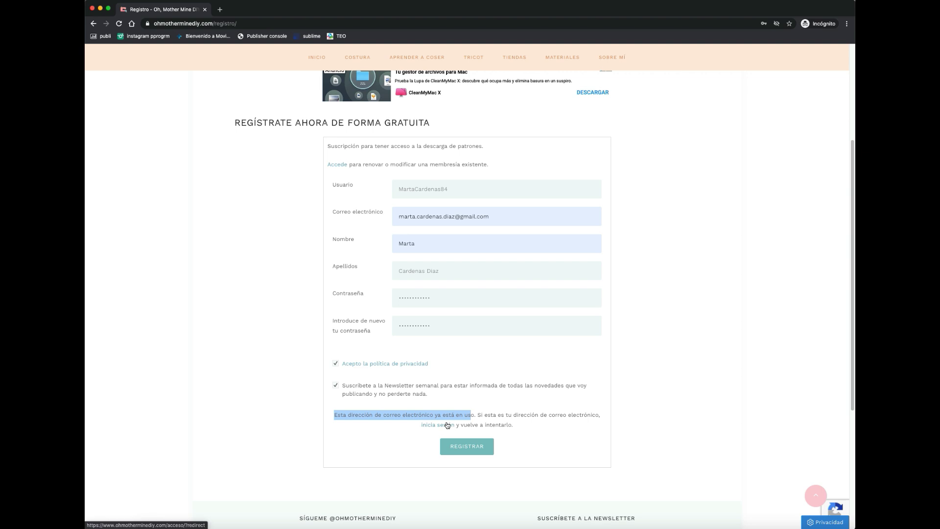
left_click(447, 425)
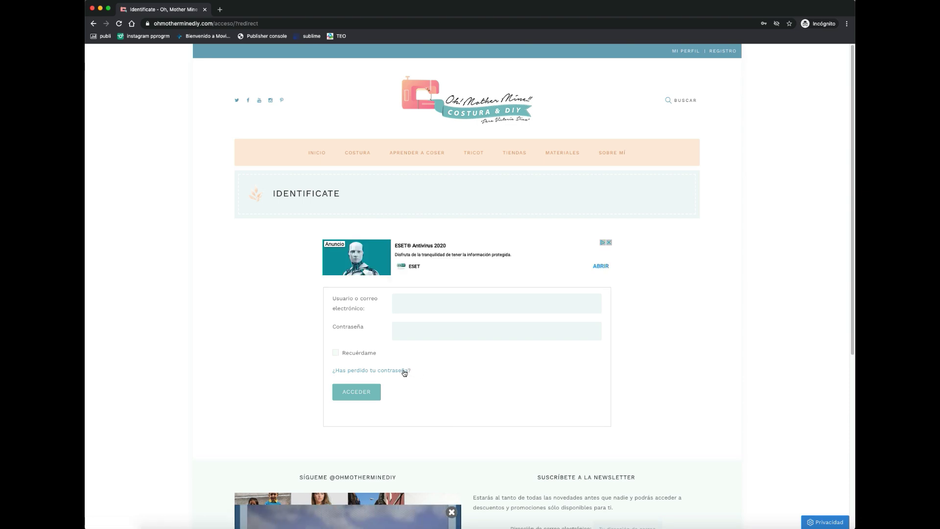
- Request a password reset for the saved account e-mail via the lost-password form
left_click(405, 371)
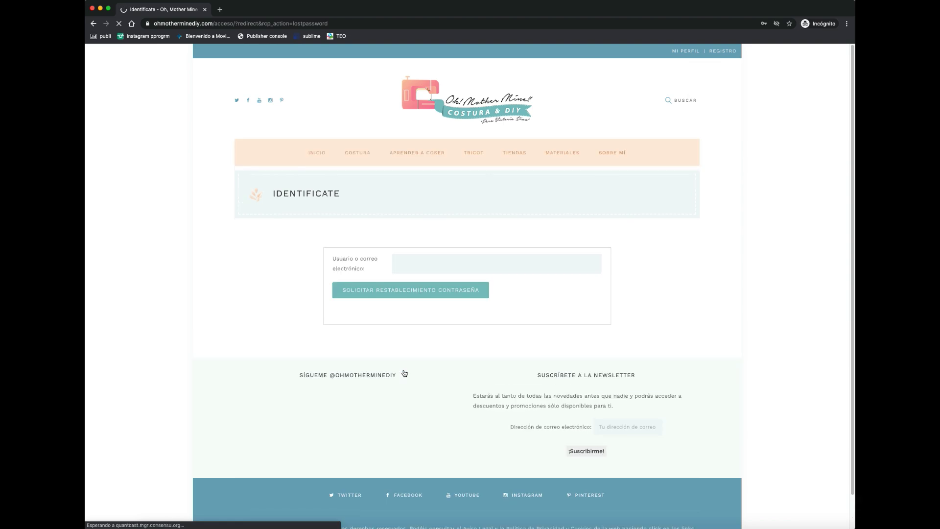
left_click(436, 298)
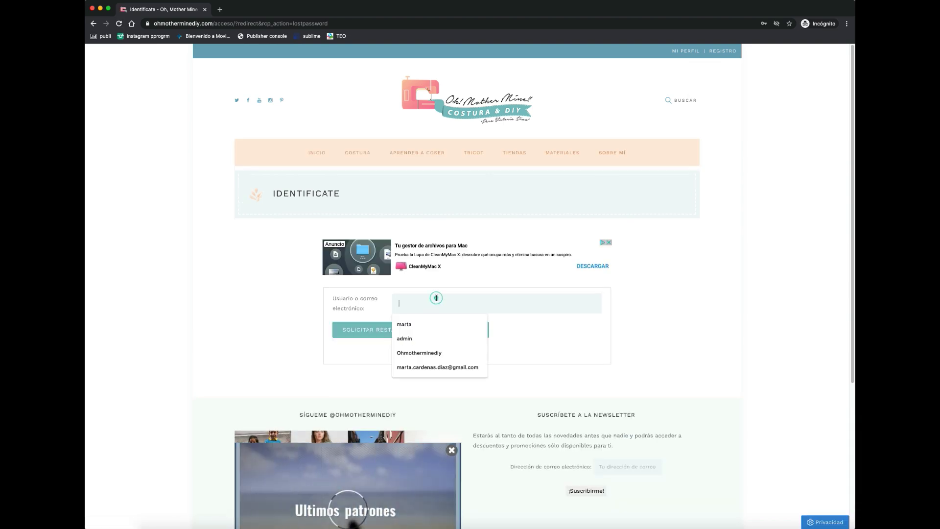
left_click(438, 368)
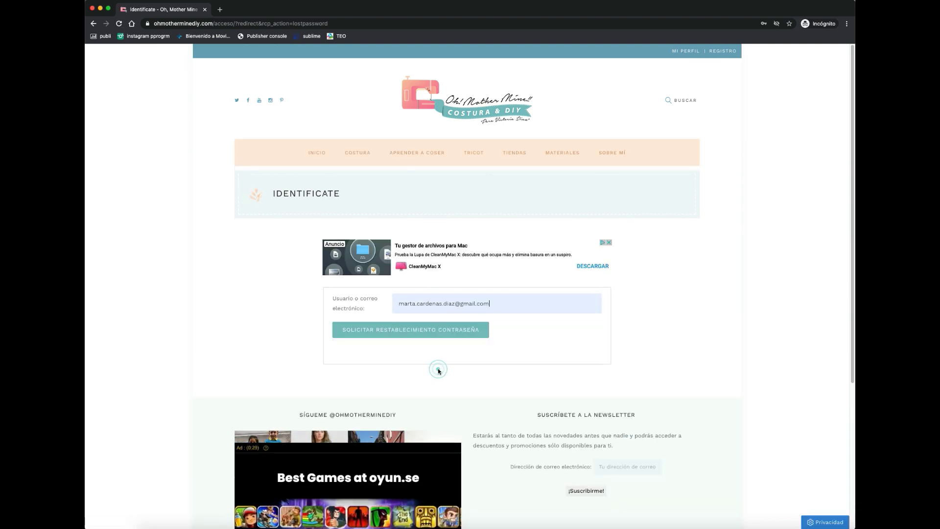
left_click(435, 336)
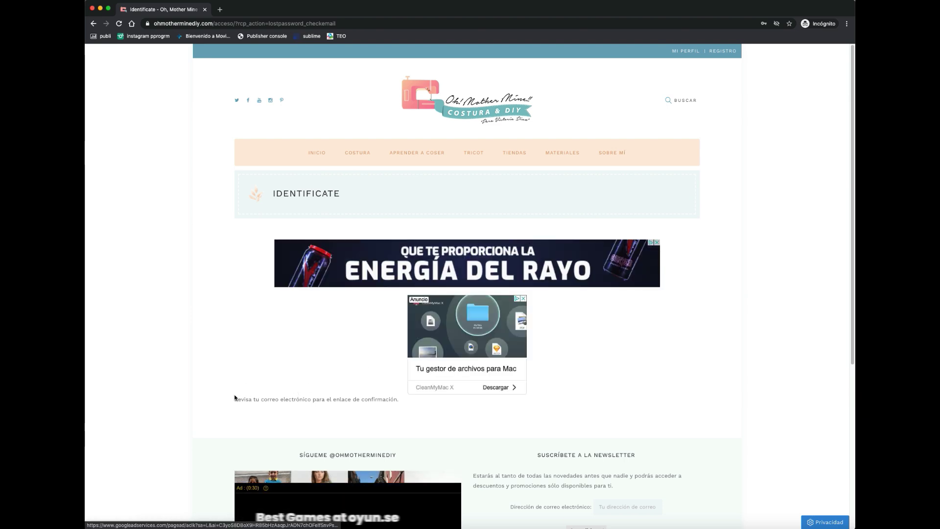
left_click_drag(235, 398, 380, 409)
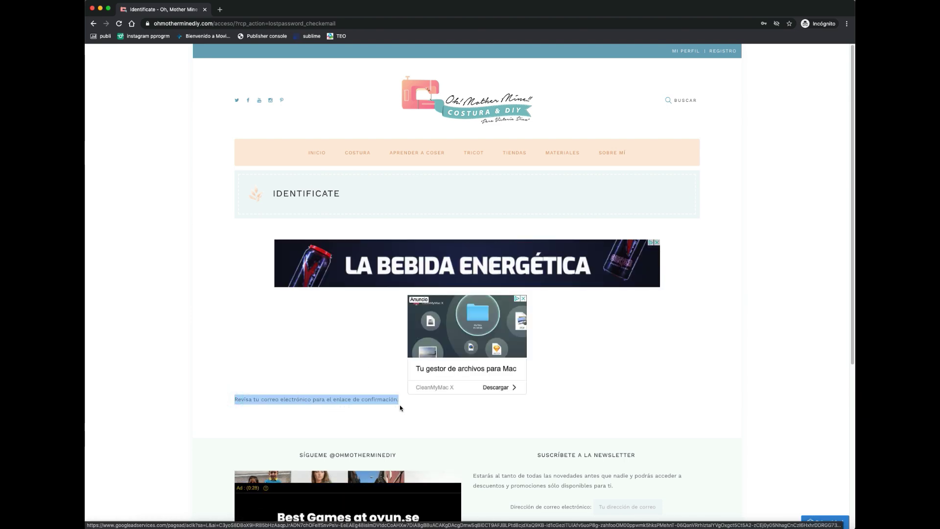